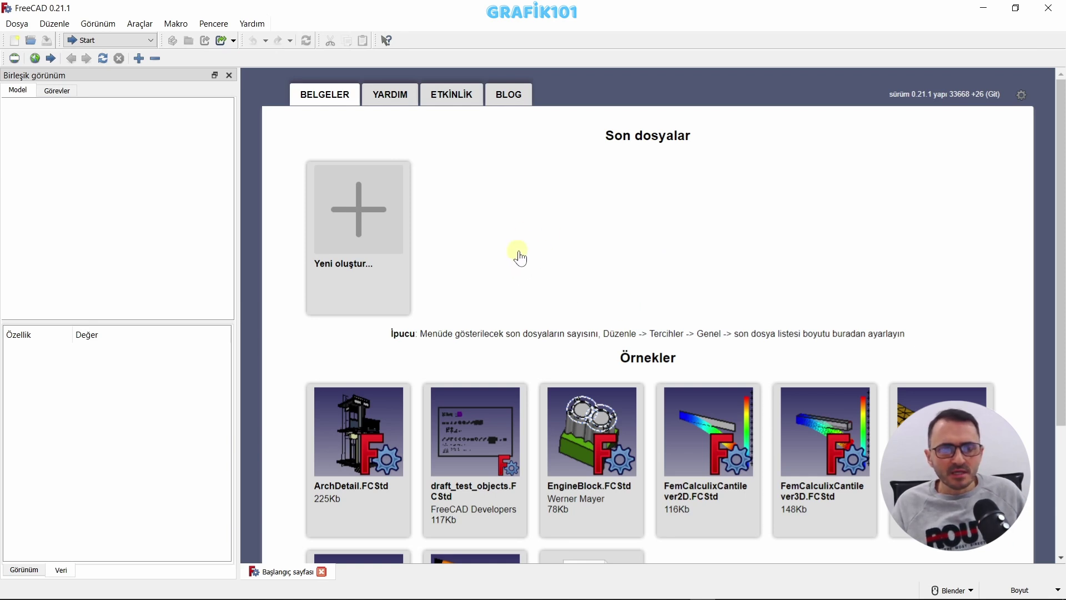
Switch to Part Design, create a new document and start a sketch on the XY plane
click(86, 40)
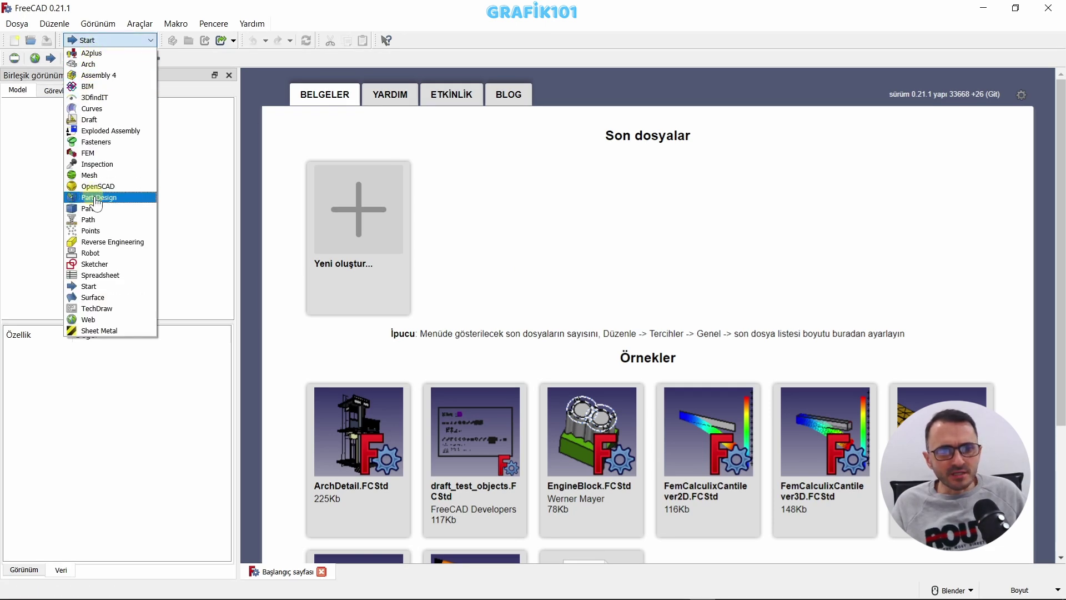
click(109, 199)
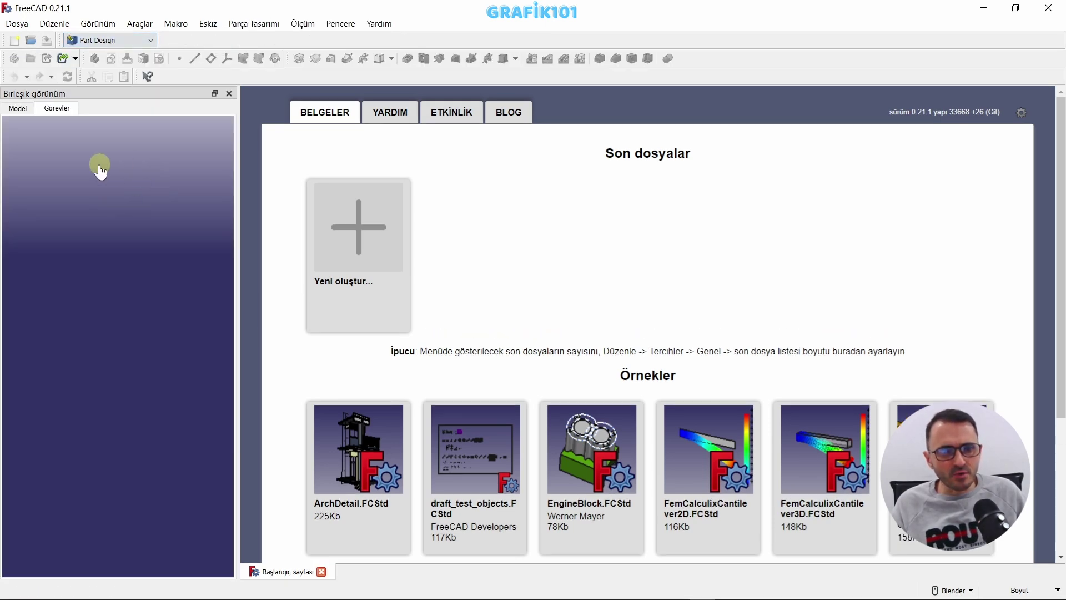
click(369, 237)
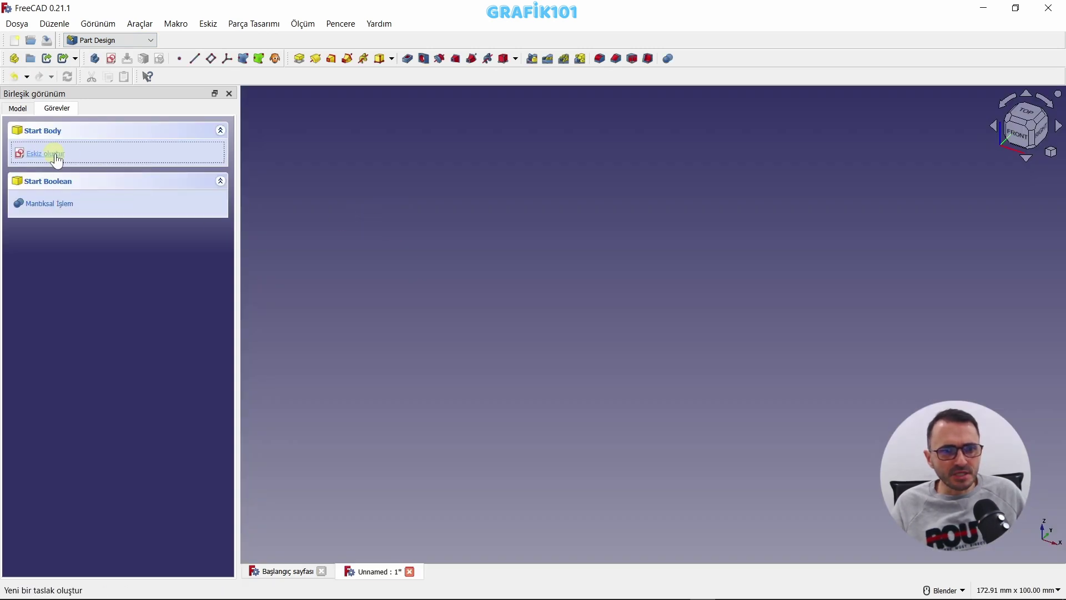
click(54, 155)
click(77, 143)
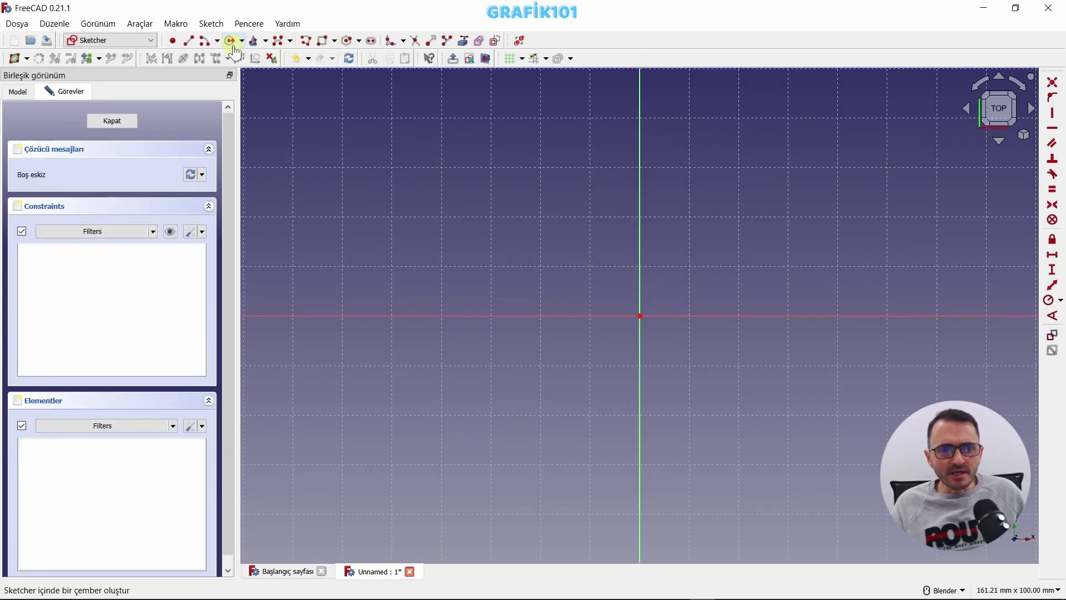
Draw an origin-centred outer circle and constrain its radius to 40 mm
click(233, 42)
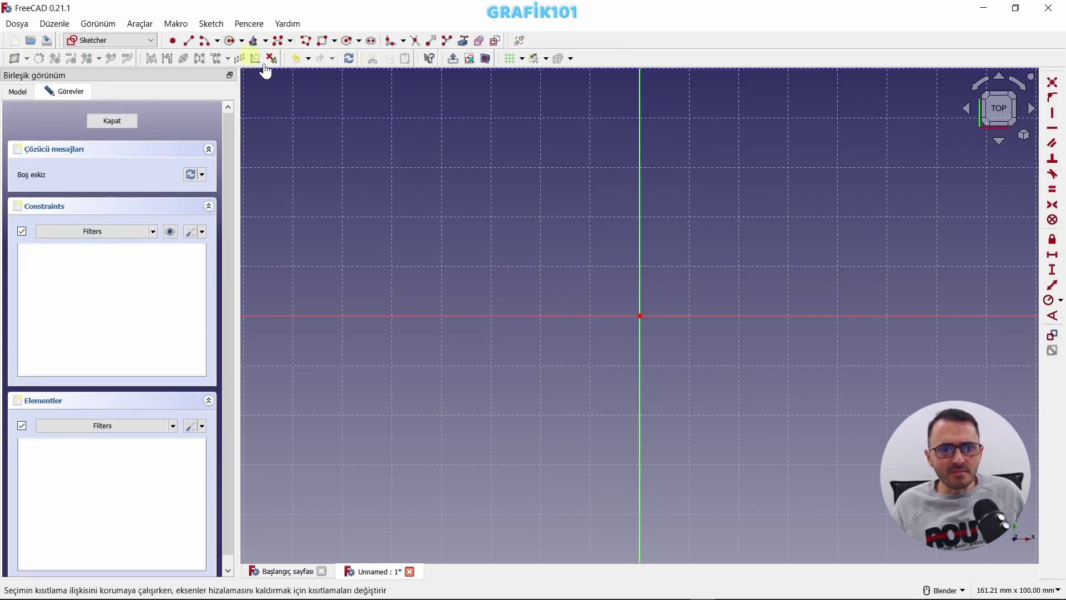
click(640, 316)
click(787, 445)
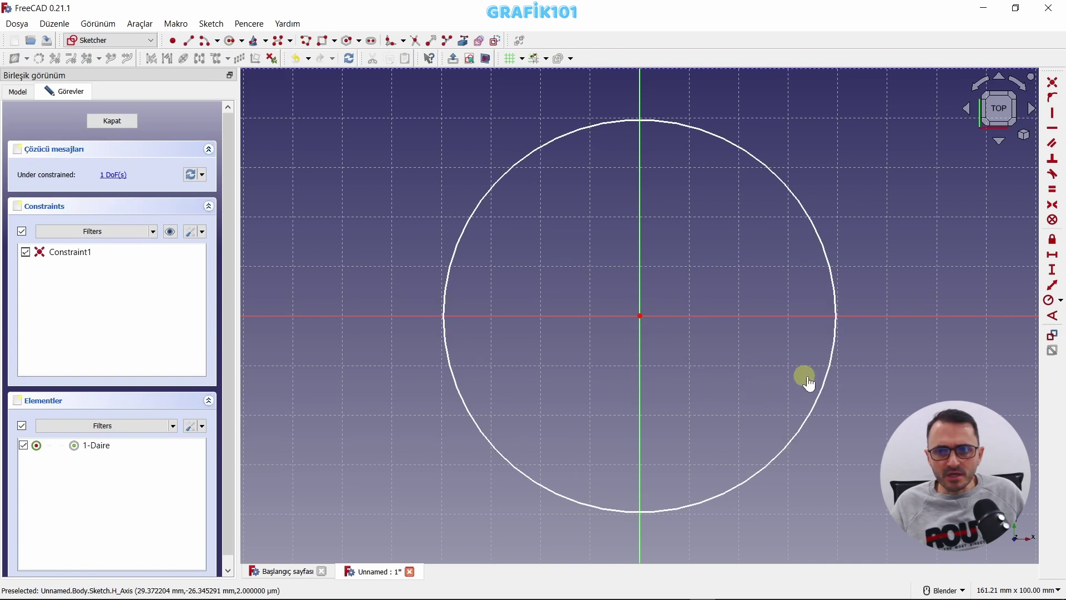
click(827, 380)
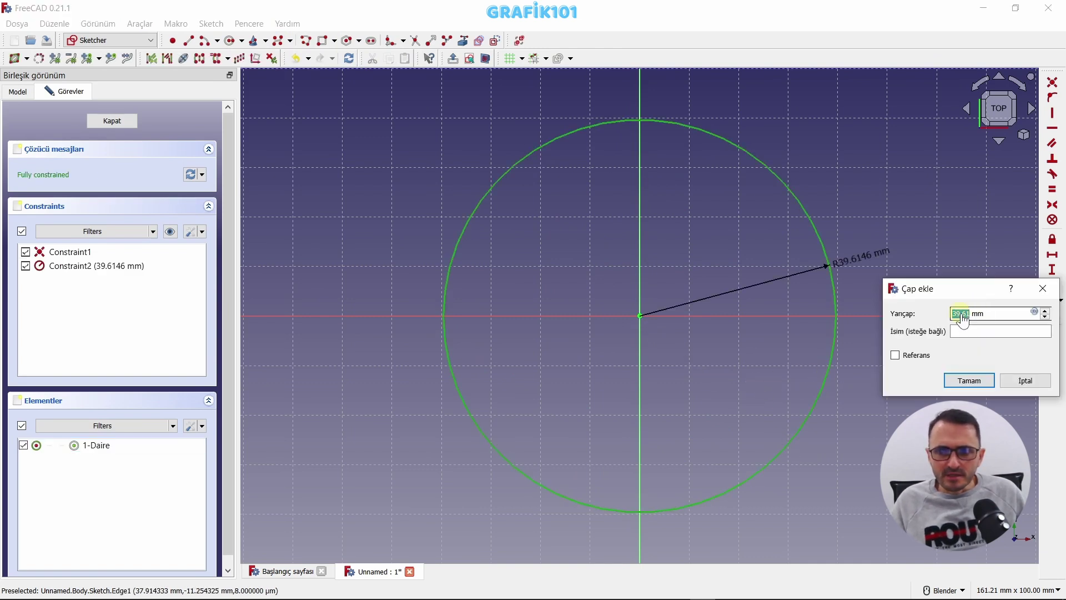
text(4)
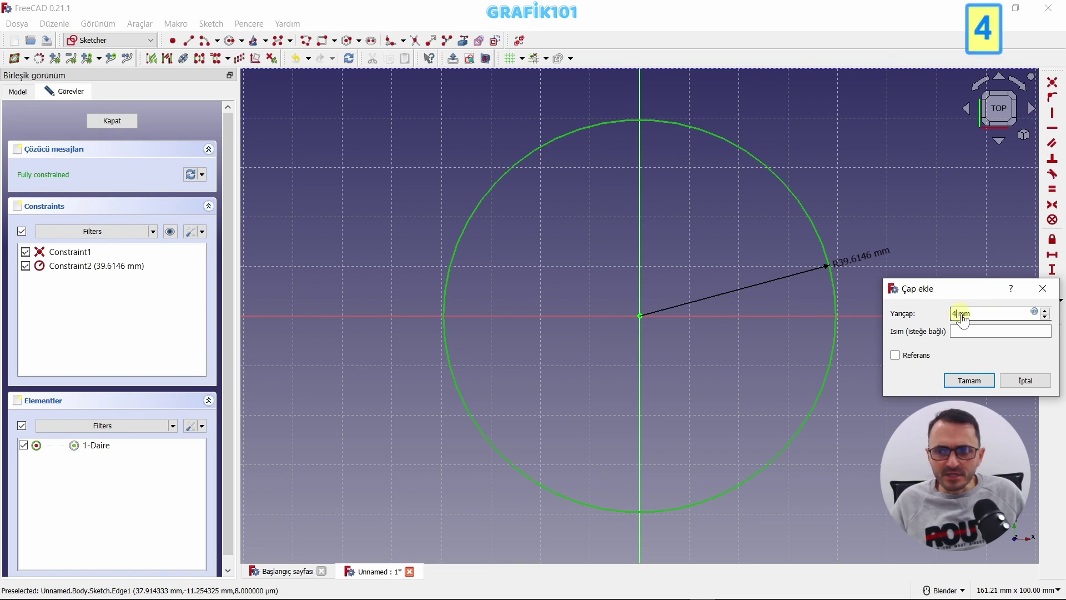
text(0)
click(969, 380)
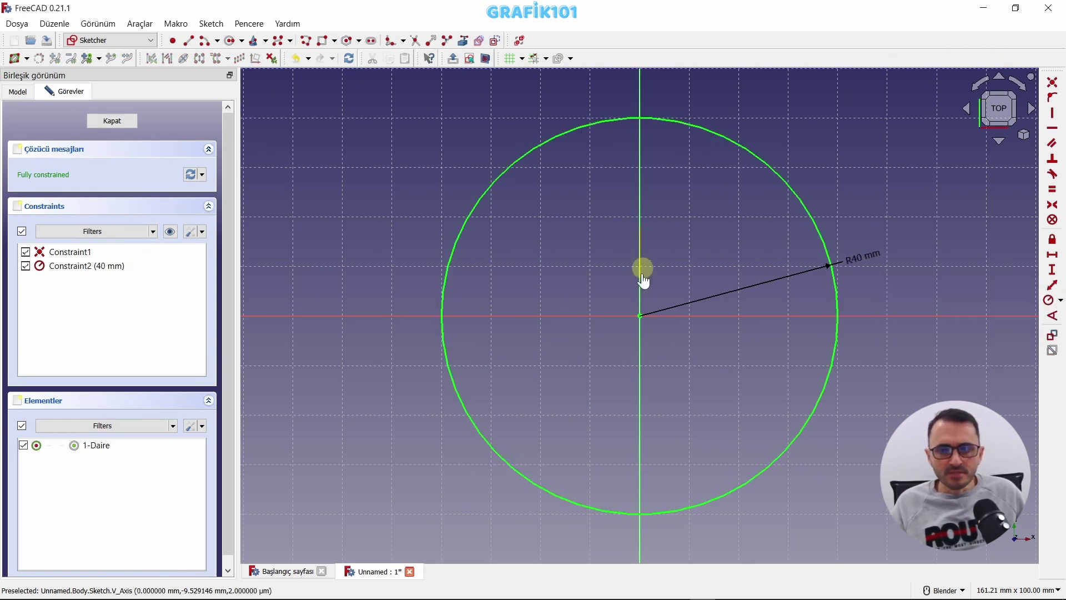
Draw a second origin-centred circle inside it with a 25 mm radius
click(233, 48)
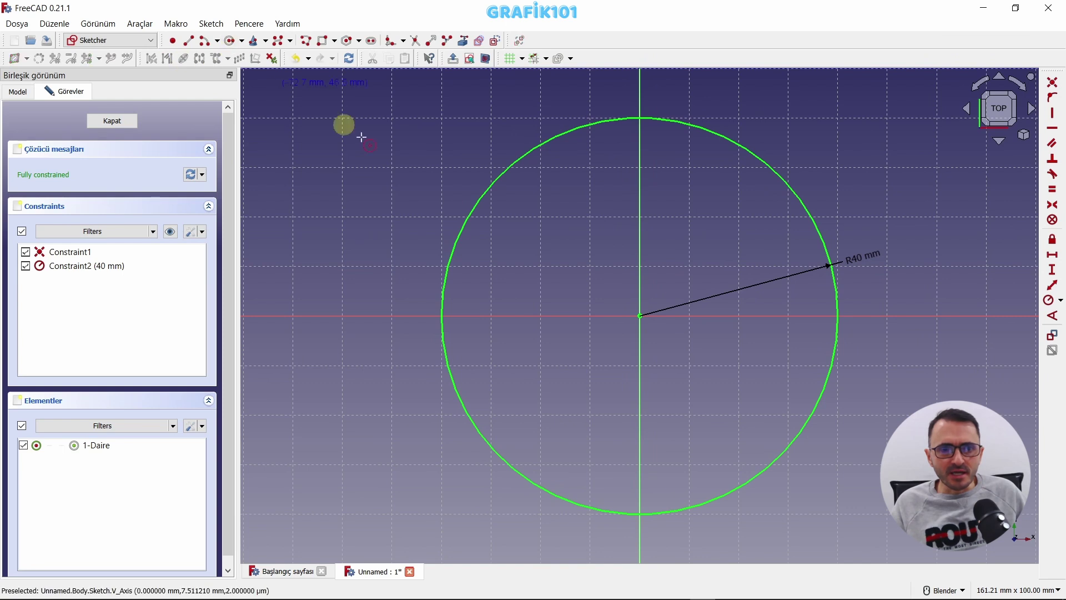
click(642, 316)
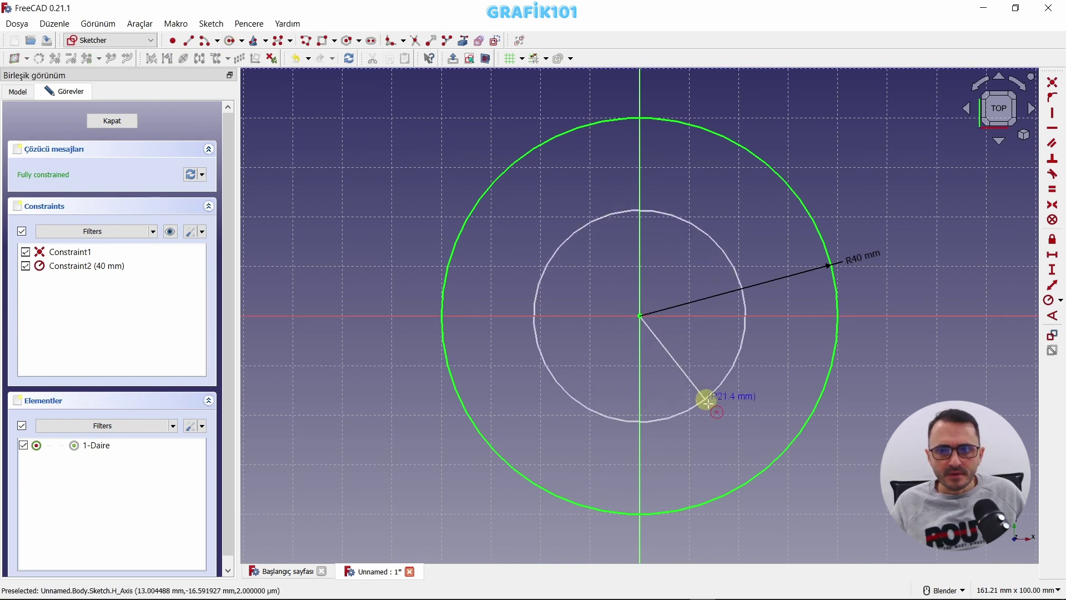
click(741, 425)
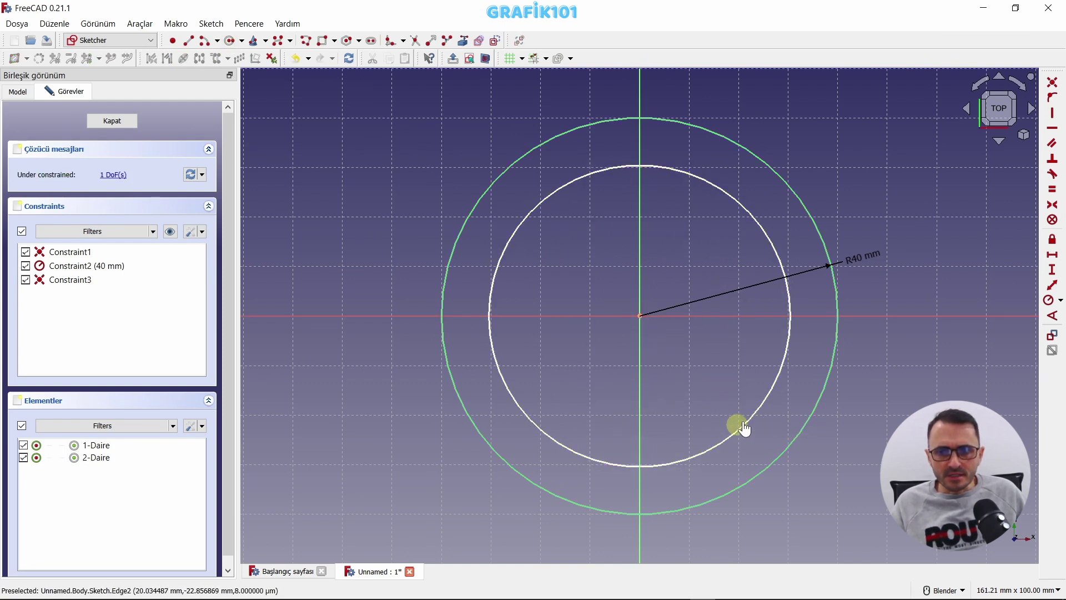
click(1049, 300)
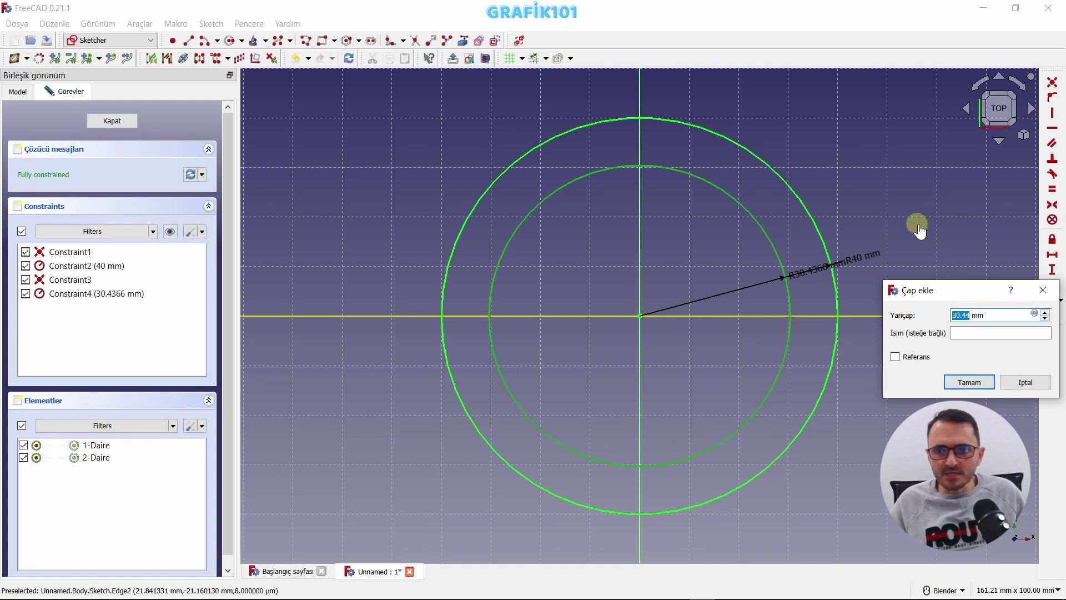
text(25)
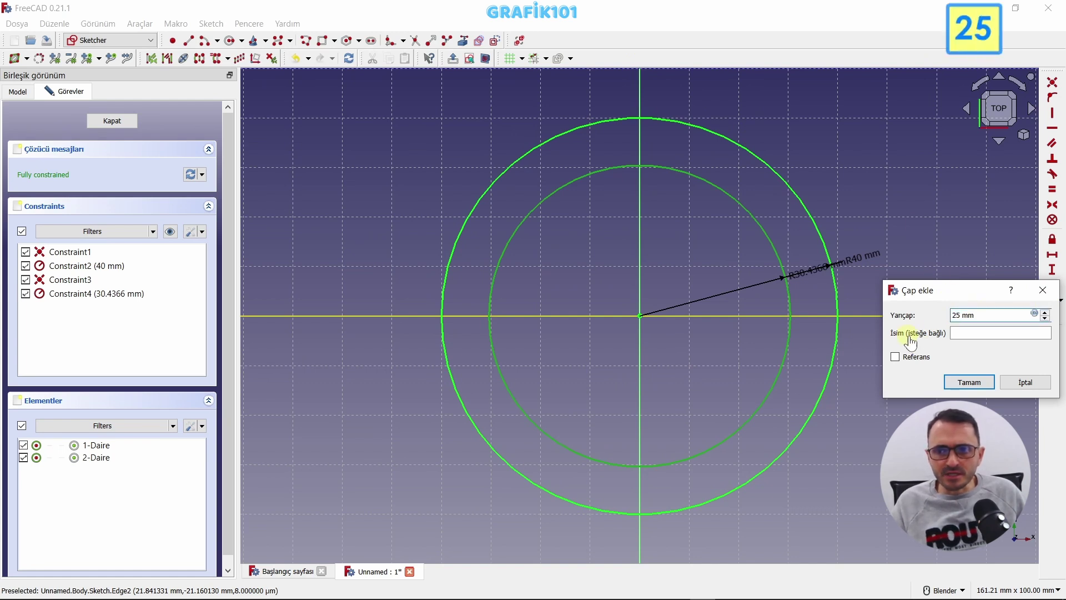
click(956, 382)
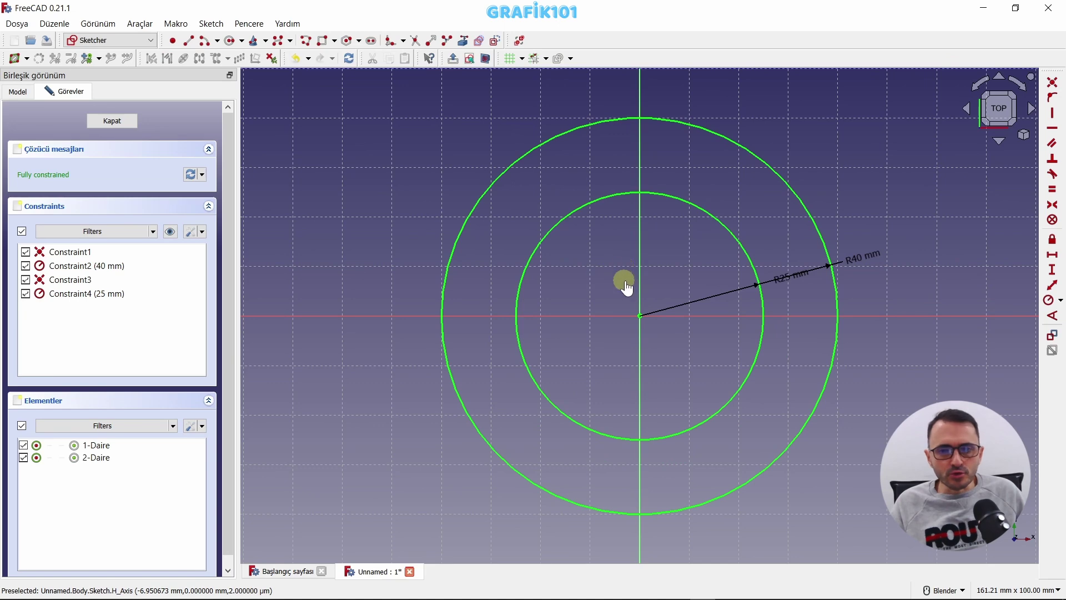
Close the sketch, pad it 5 mm thick, and select the ring's top face
click(453, 59)
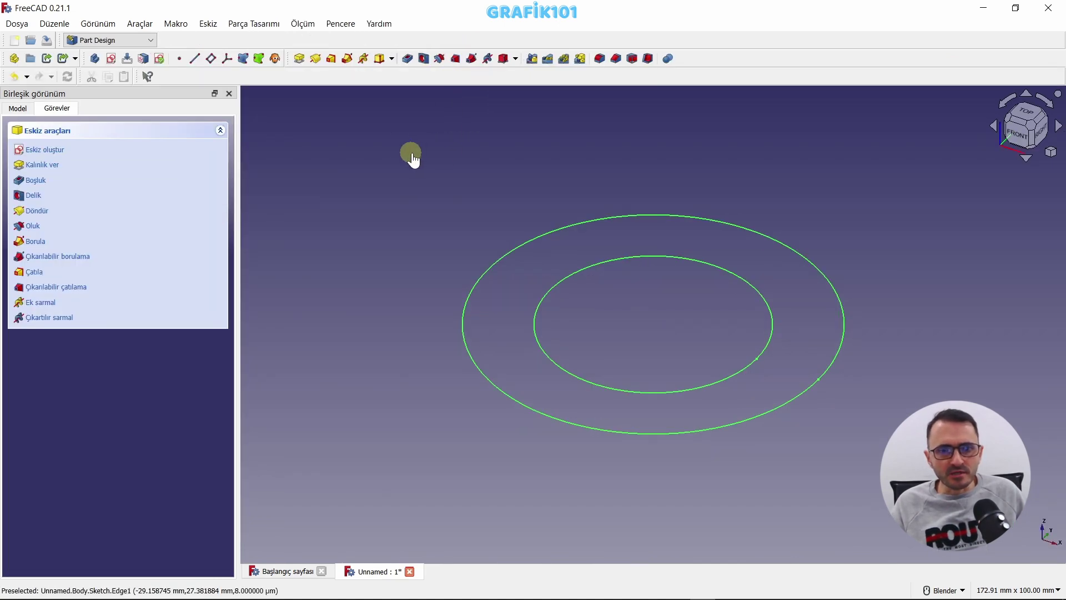
click(299, 59)
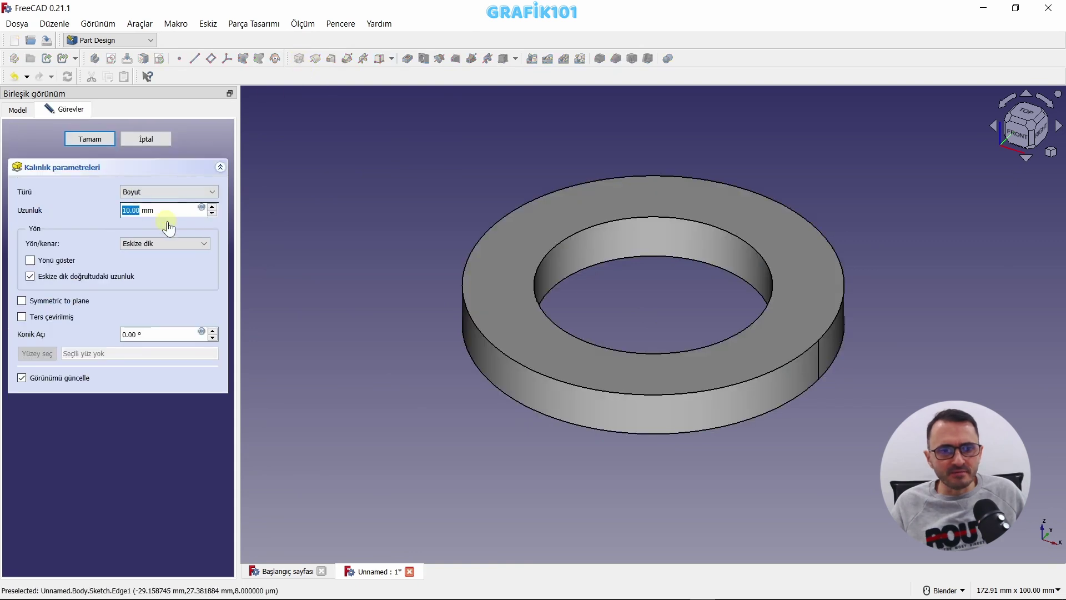
scroll(167, 221, down, 3)
scroll(183, 218, down, 2)
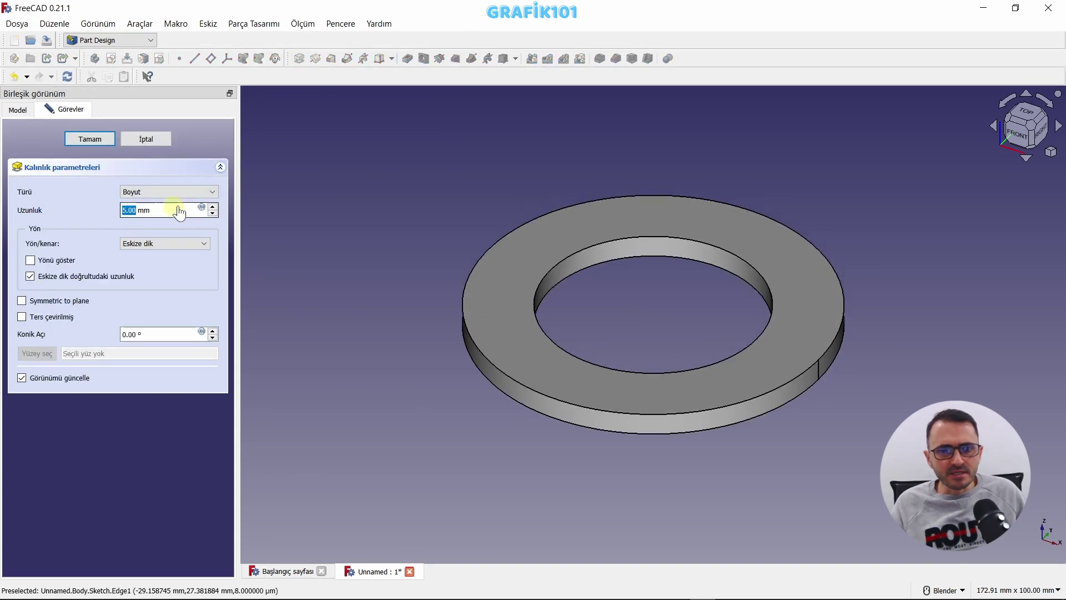
click(92, 140)
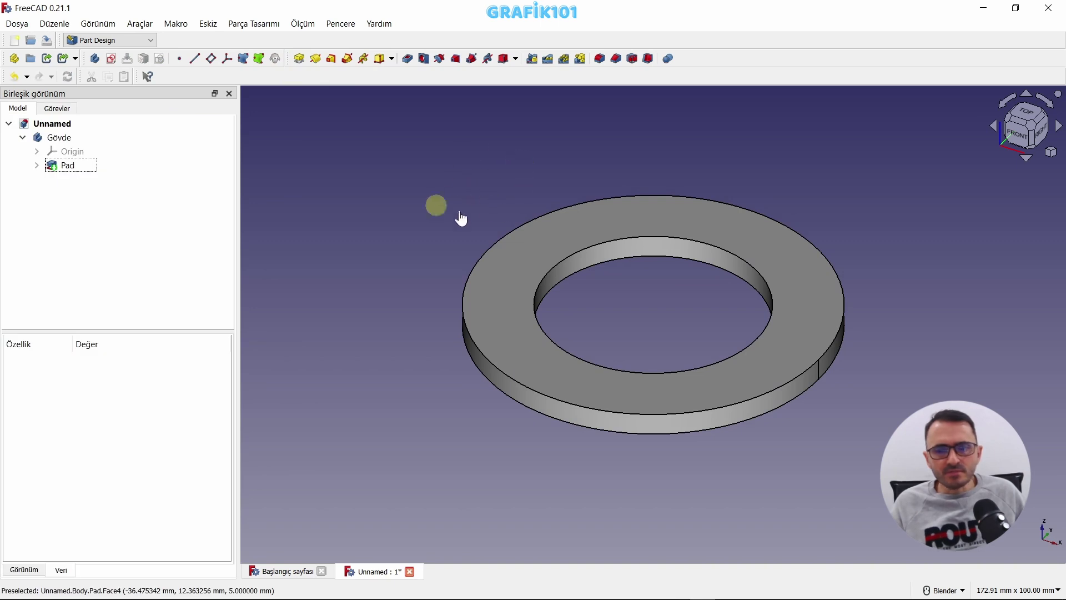
click(521, 271)
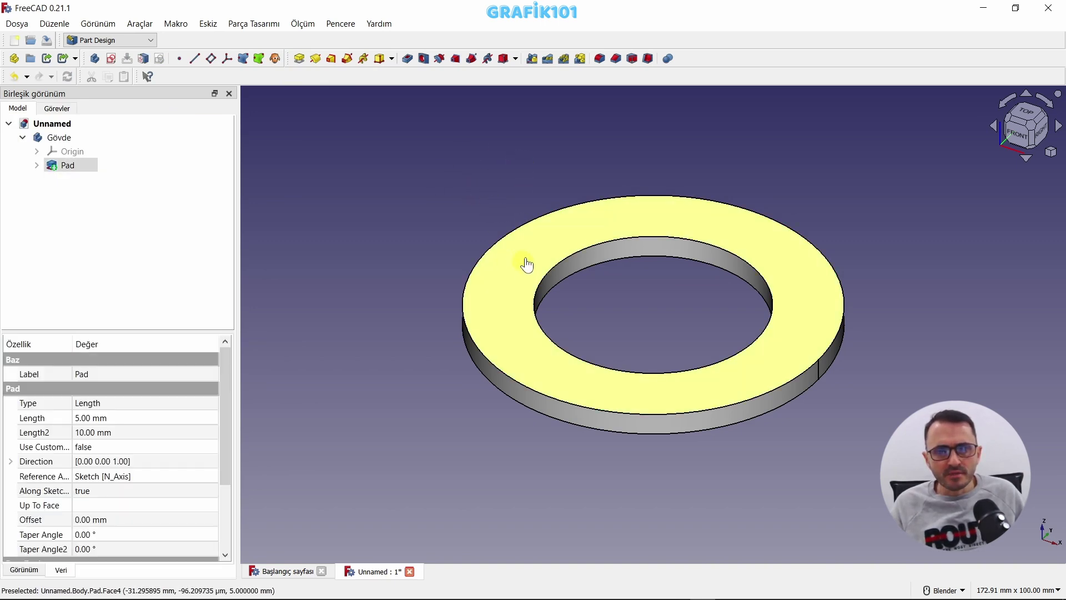
Attach a datum plane to the ring's top face and open a new sketch on it
click(211, 60)
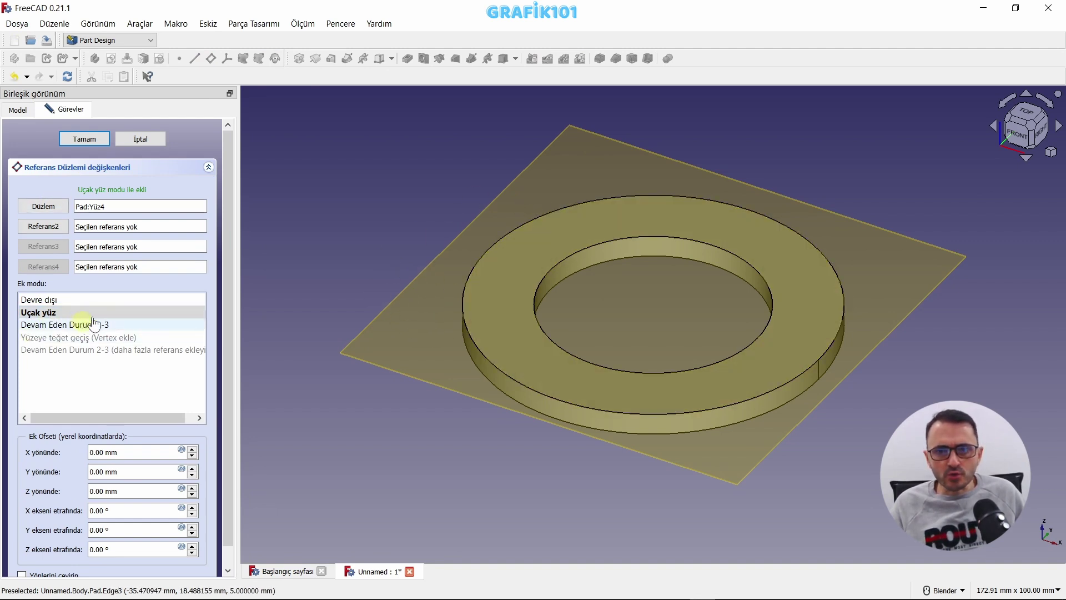
click(84, 140)
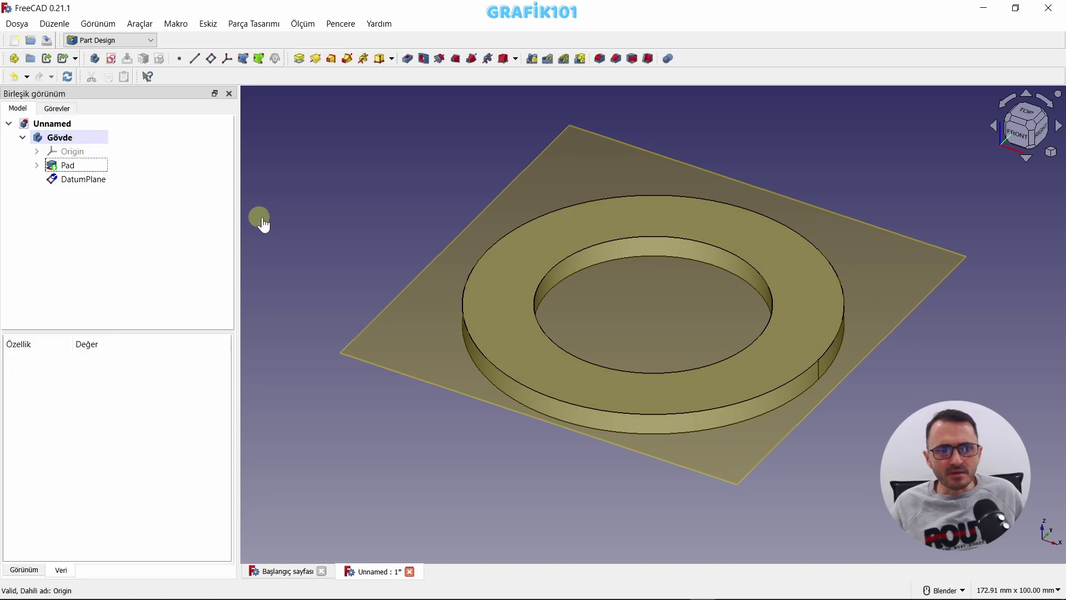
click(75, 180)
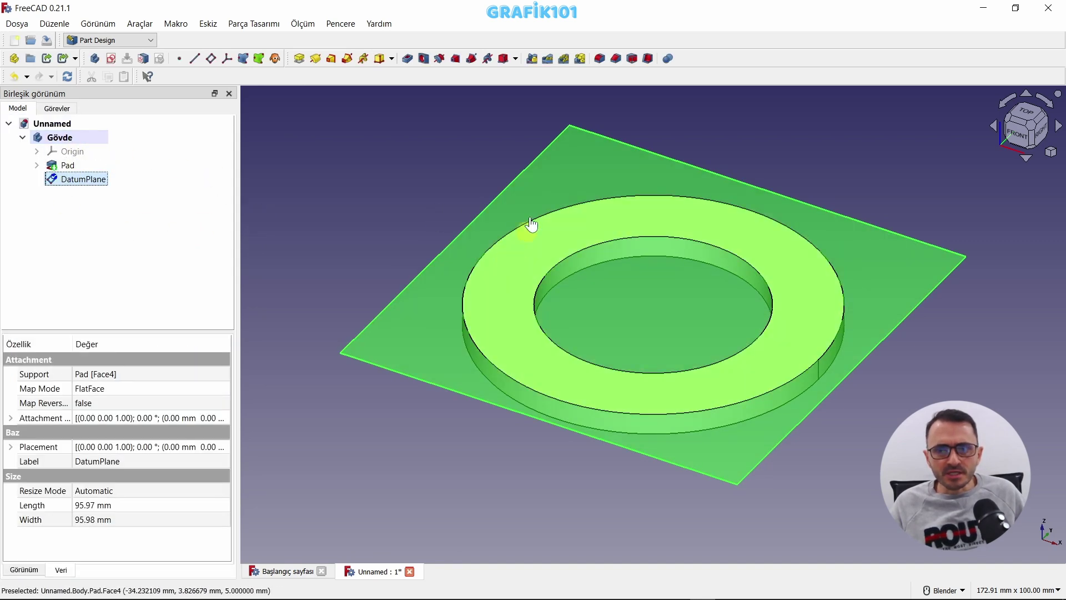
click(112, 59)
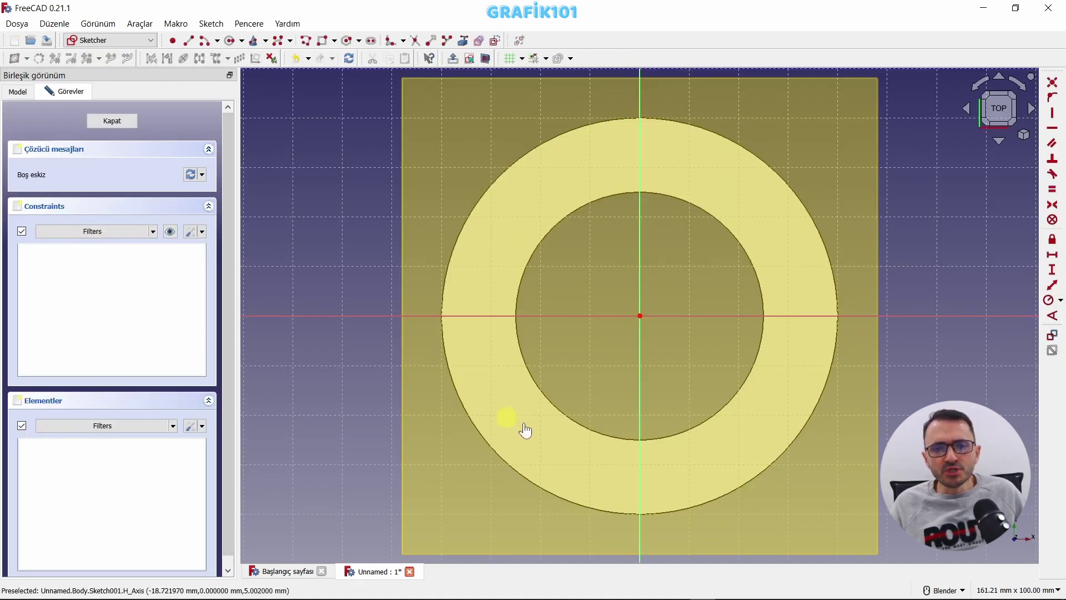
Draw a 3 mm radius circle on the horizontal axis at the ring's left side
click(228, 41)
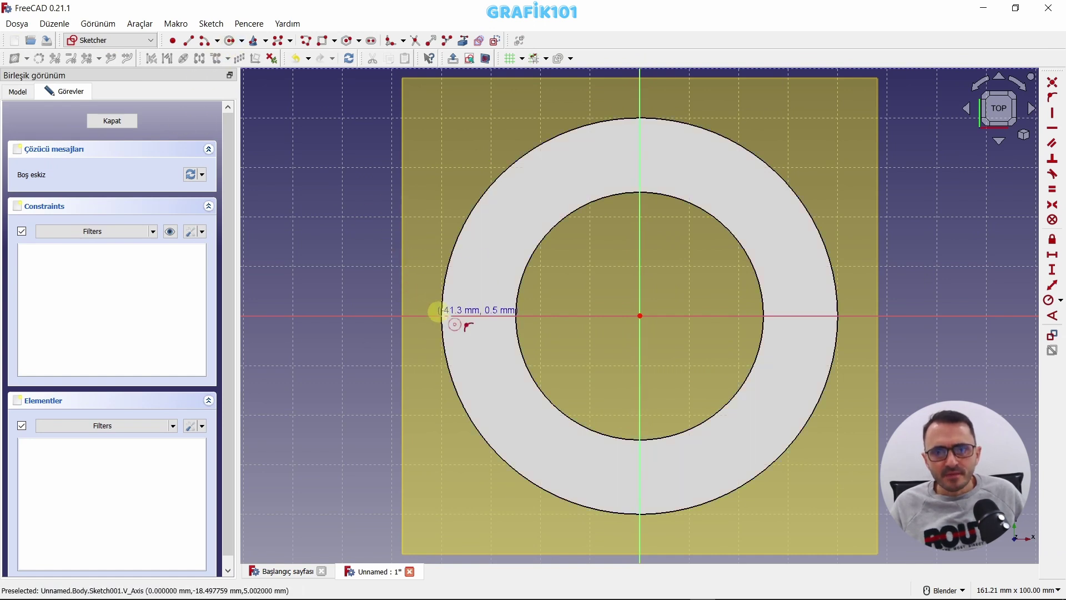
click(475, 315)
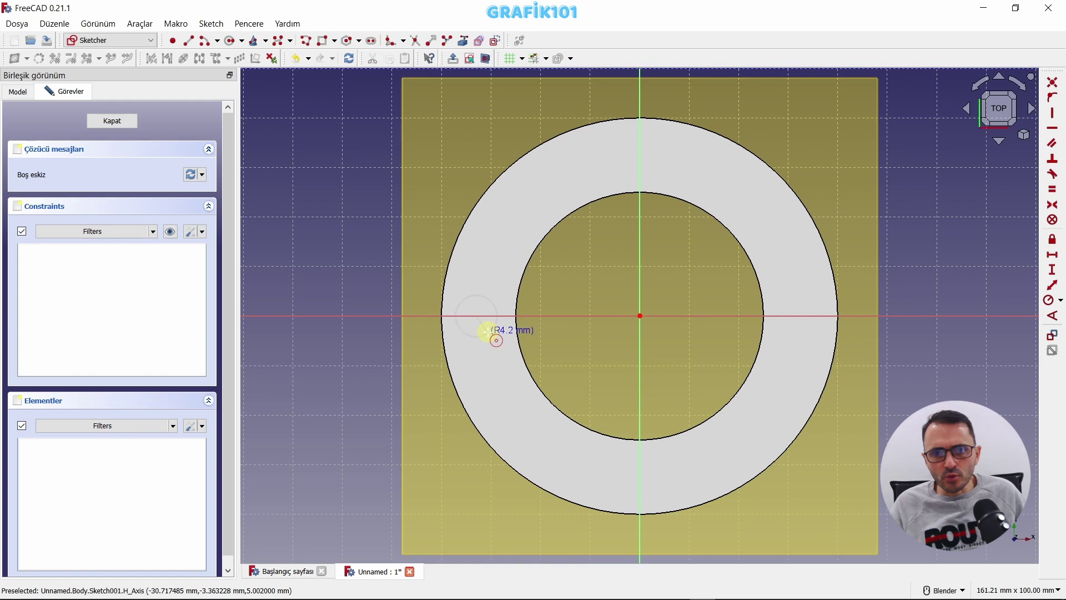
click(488, 332)
right_click(492, 336)
click(493, 330)
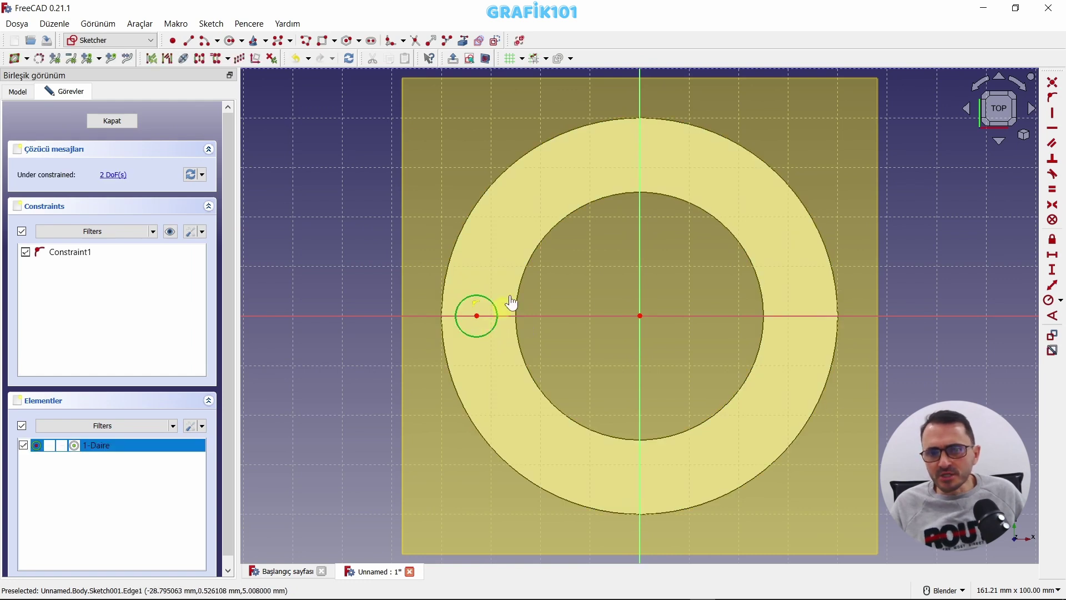
click(1051, 301)
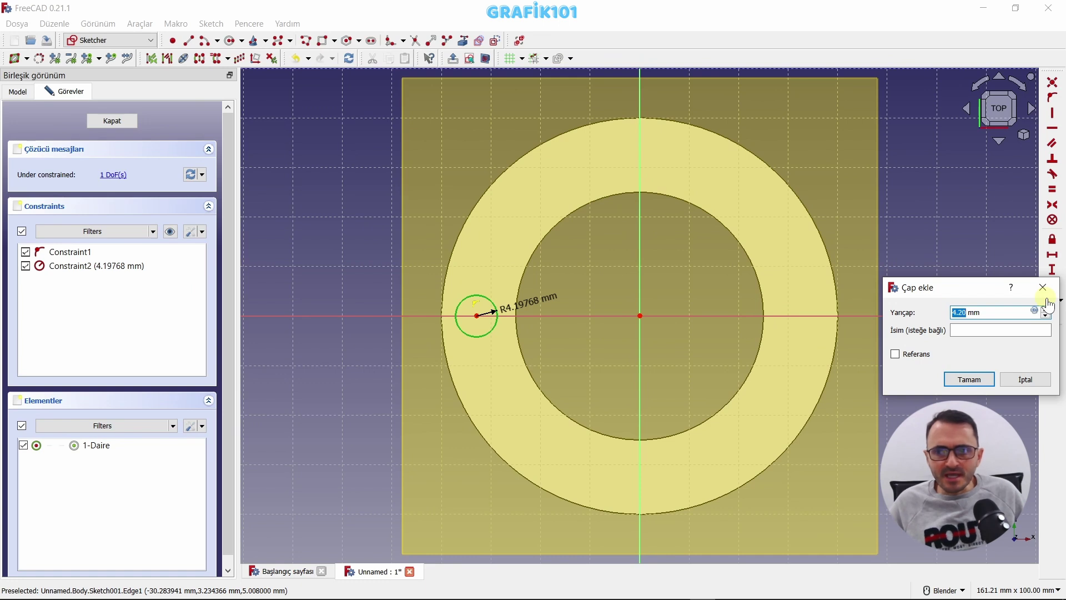
text(3)
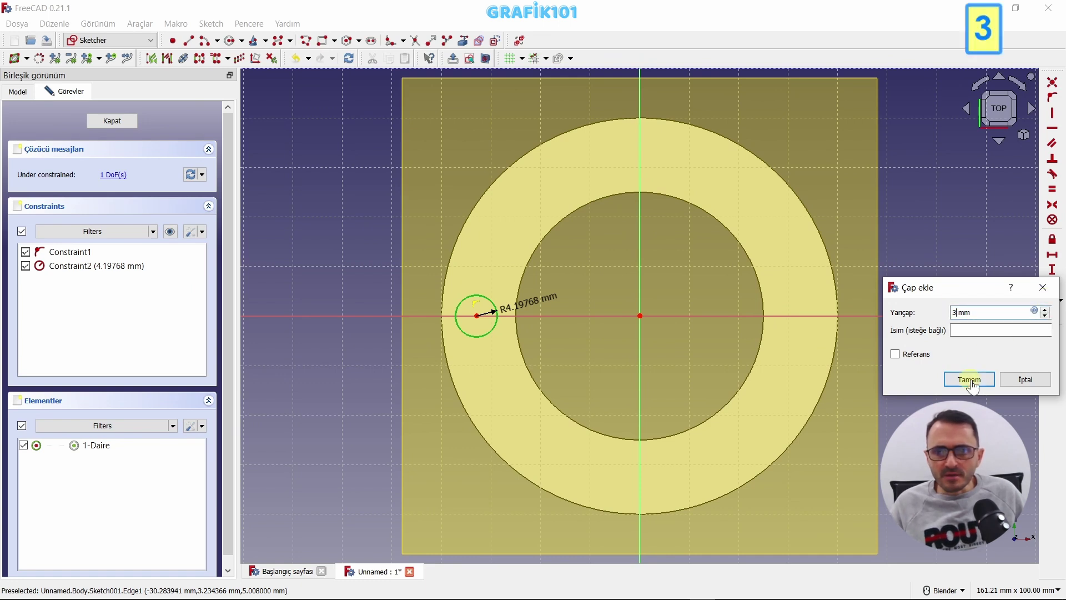
click(969, 379)
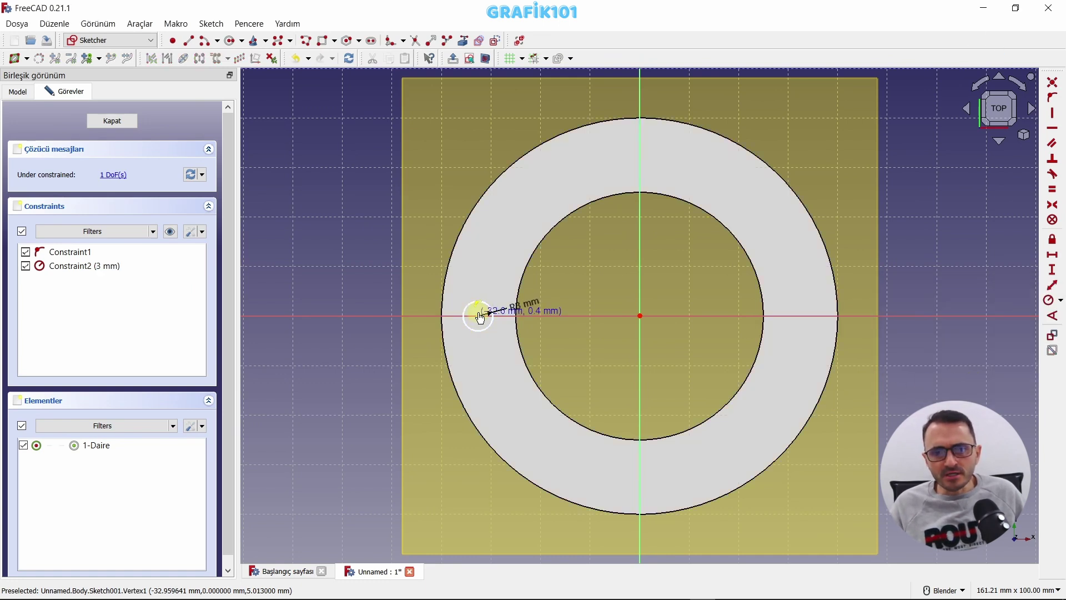
drag(480, 318, 482, 322)
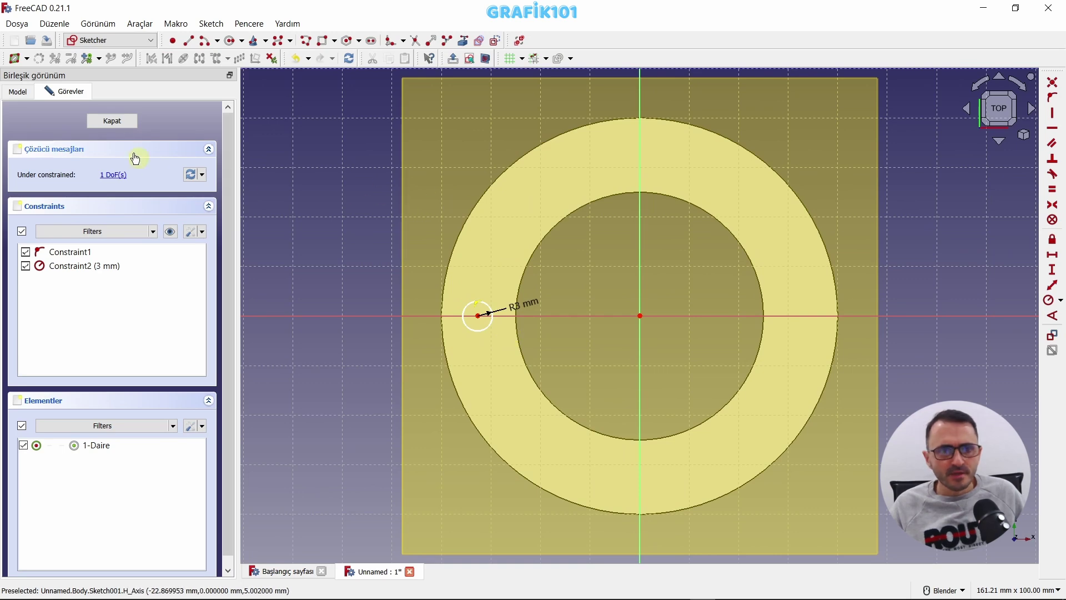
click(454, 60)
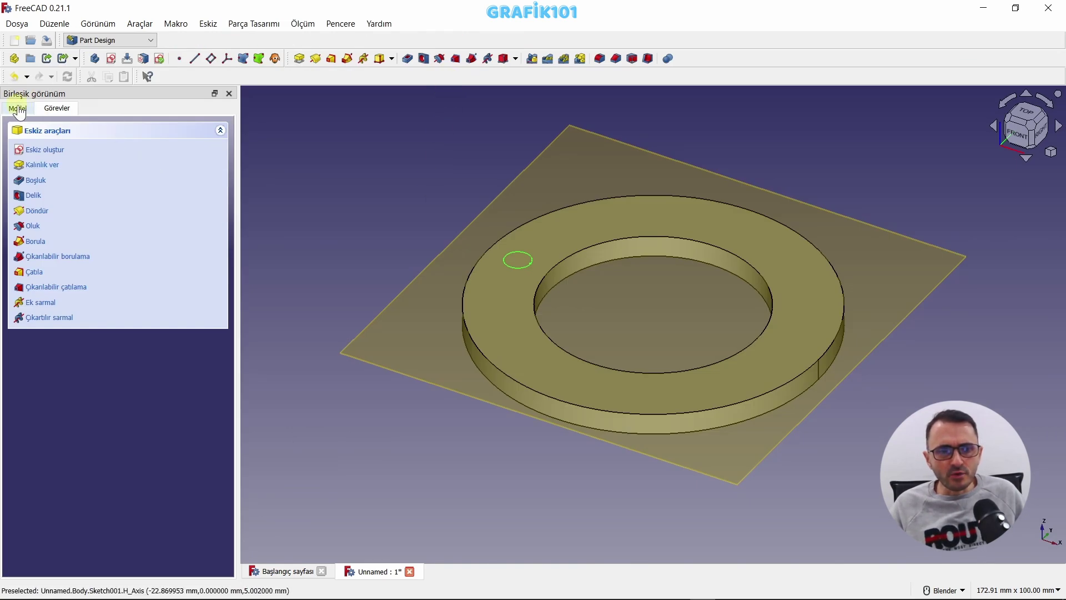
Hide the DatumPlane and select the hole sketch Sketch001 in the tree
click(19, 110)
click(83, 179)
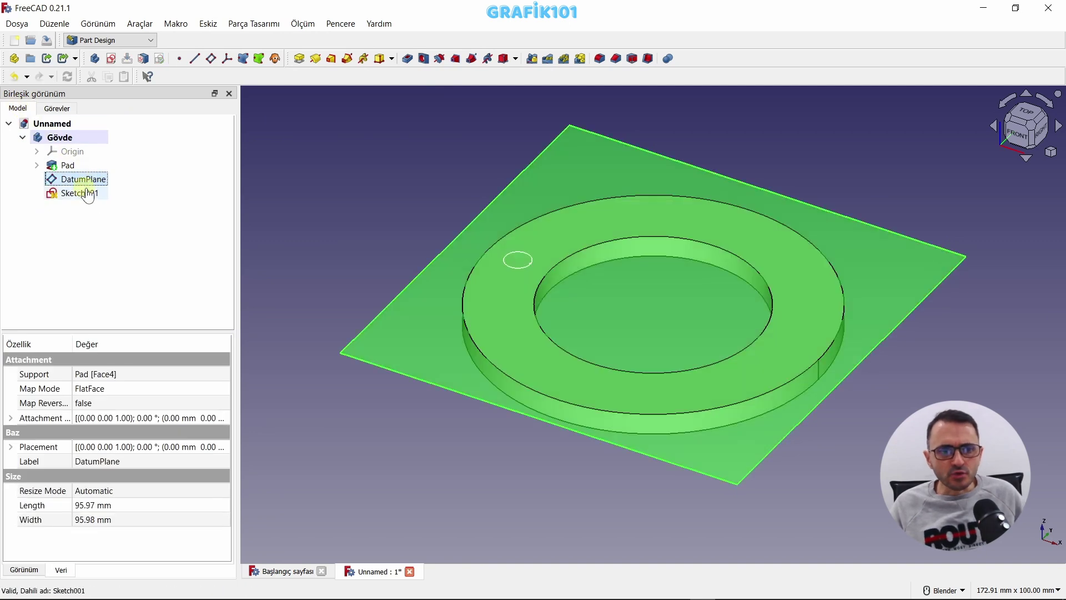
key(space)
click(94, 201)
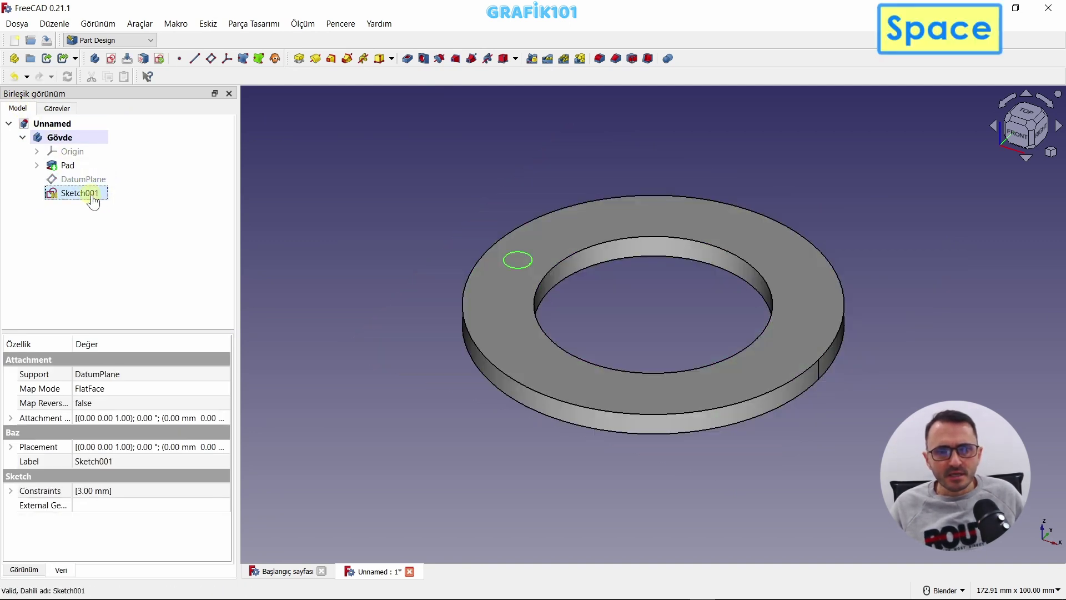
Pocket Sketch001 5 mm through the ring and view the result from the top
click(408, 59)
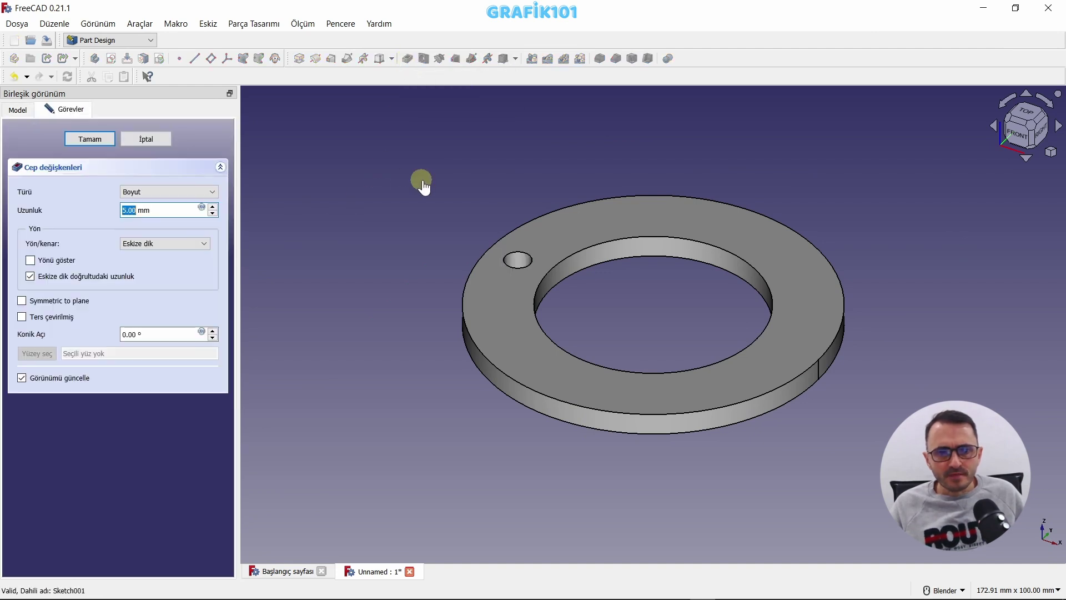
mouse_move(349, 211)
middle_down()
mouse_move(441, 246)
mouse_move(450, 210)
middle_up()
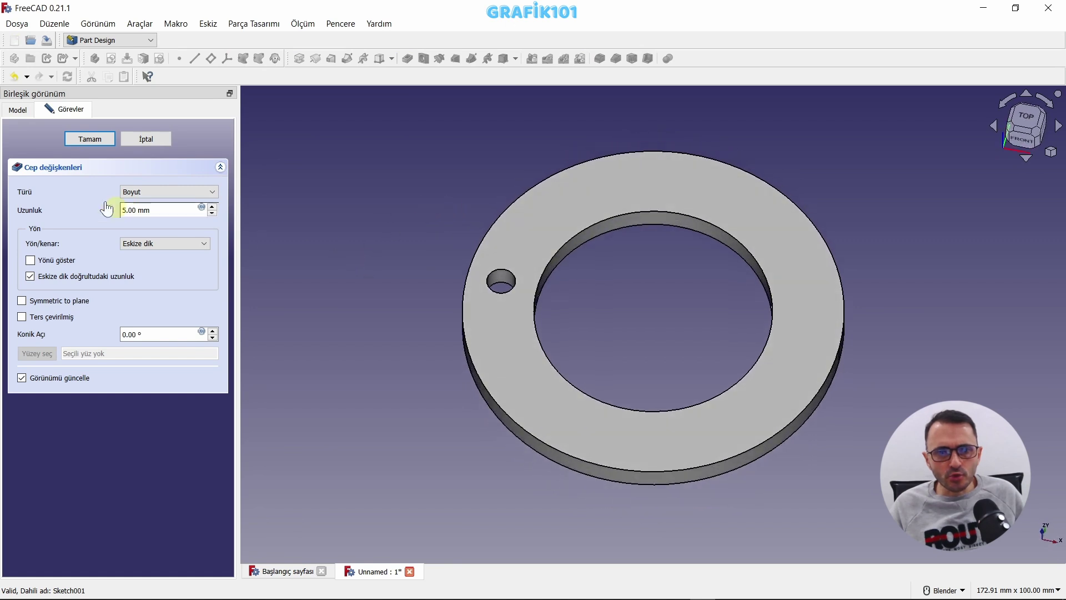
click(90, 139)
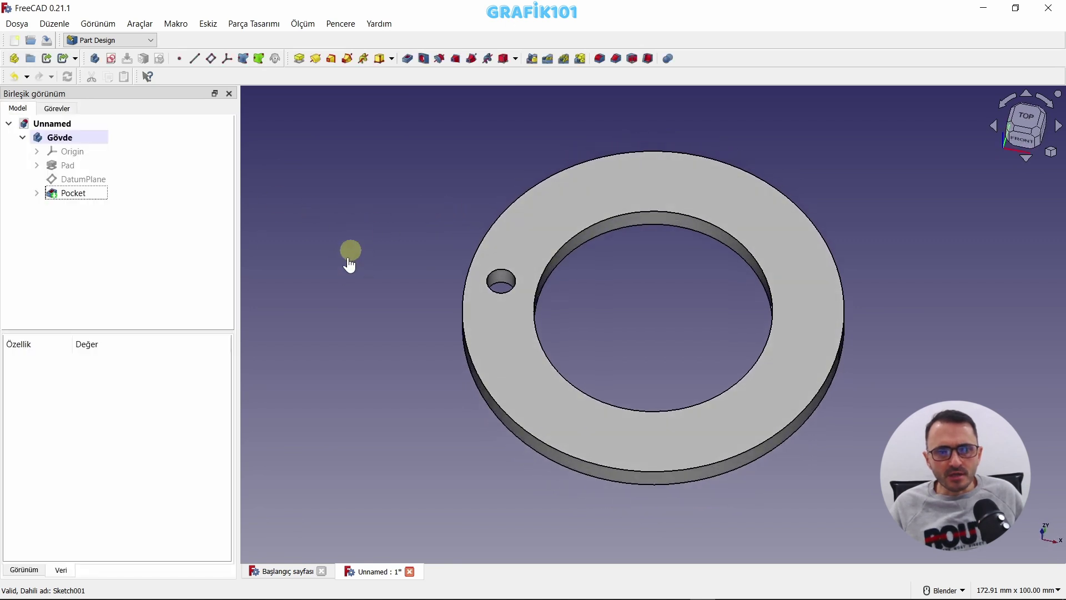
click(78, 193)
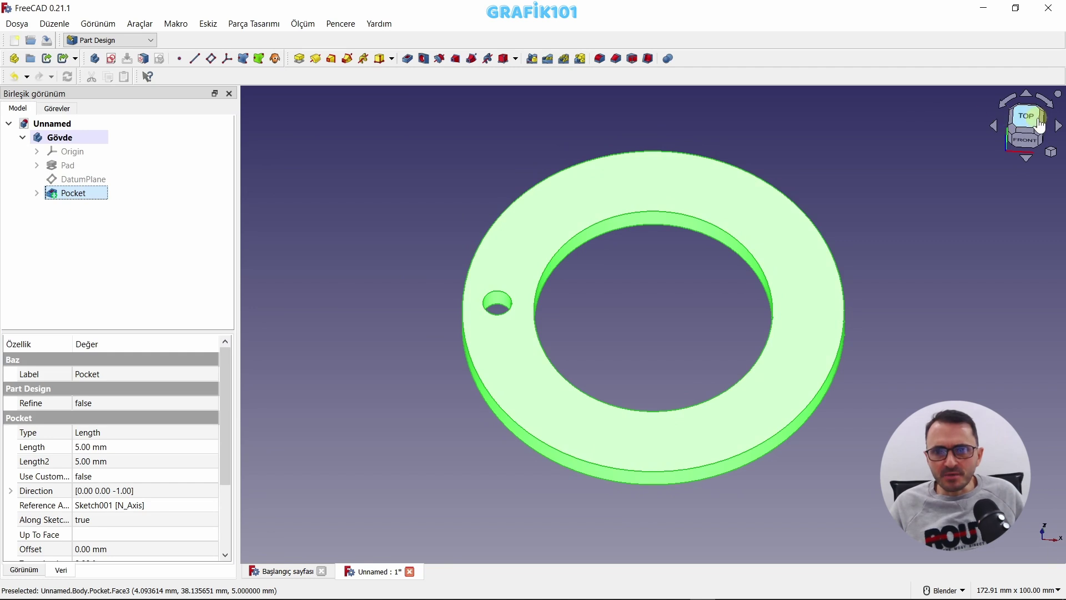
click(1027, 118)
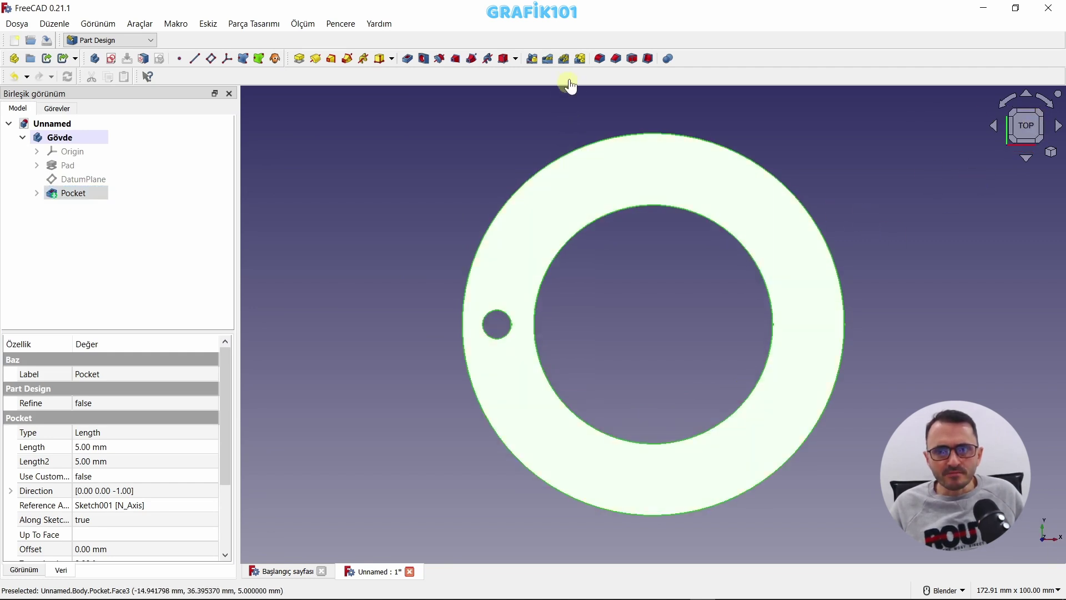
Polar-pattern the pocket hole 4 times over 360° around the ring
click(564, 59)
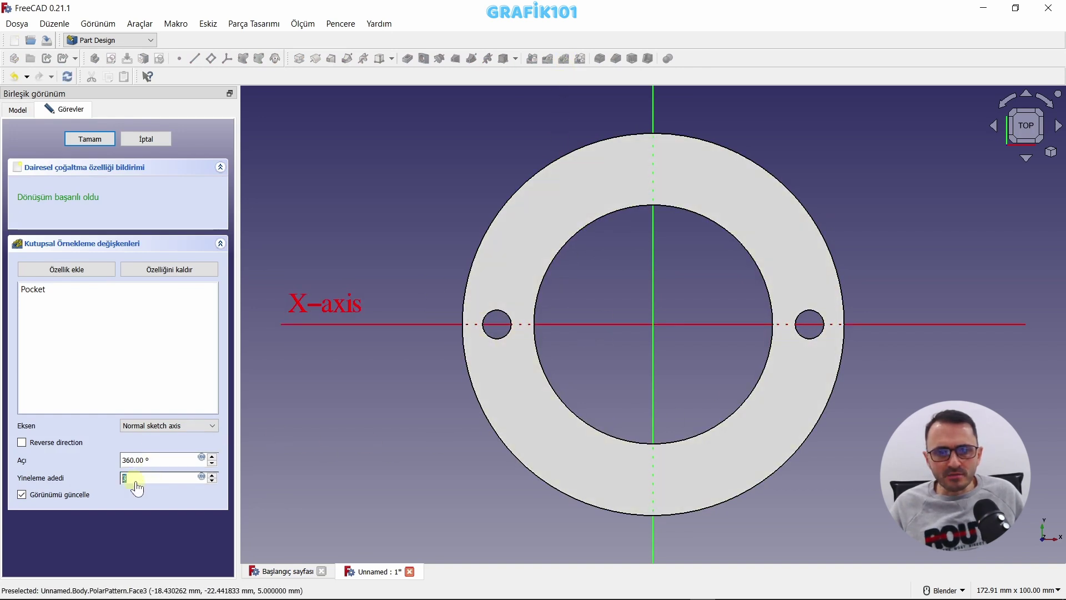
scroll(137, 487, up, 1)
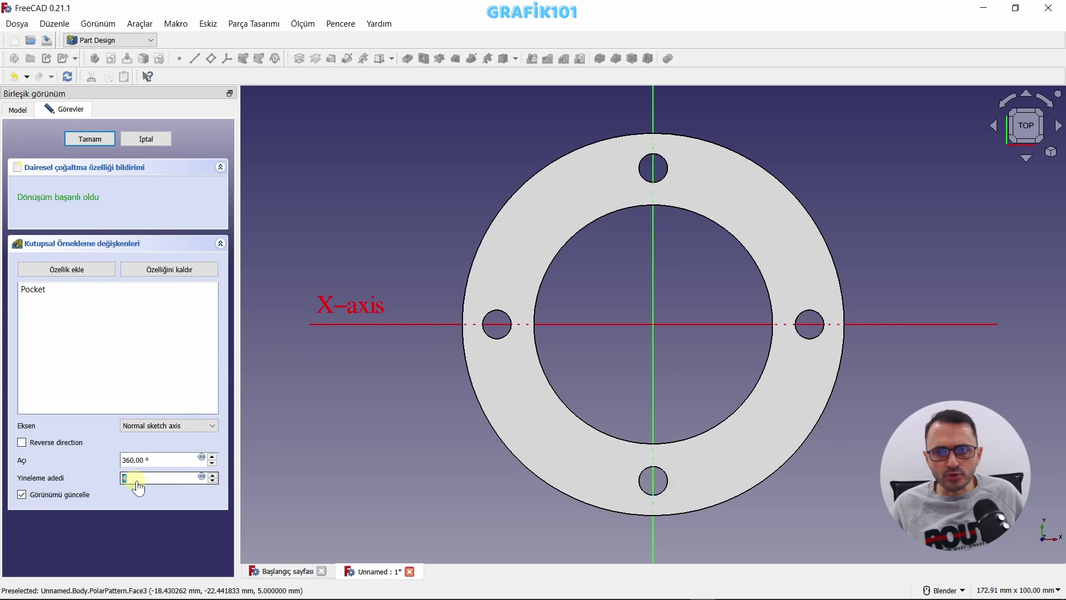
click(90, 139)
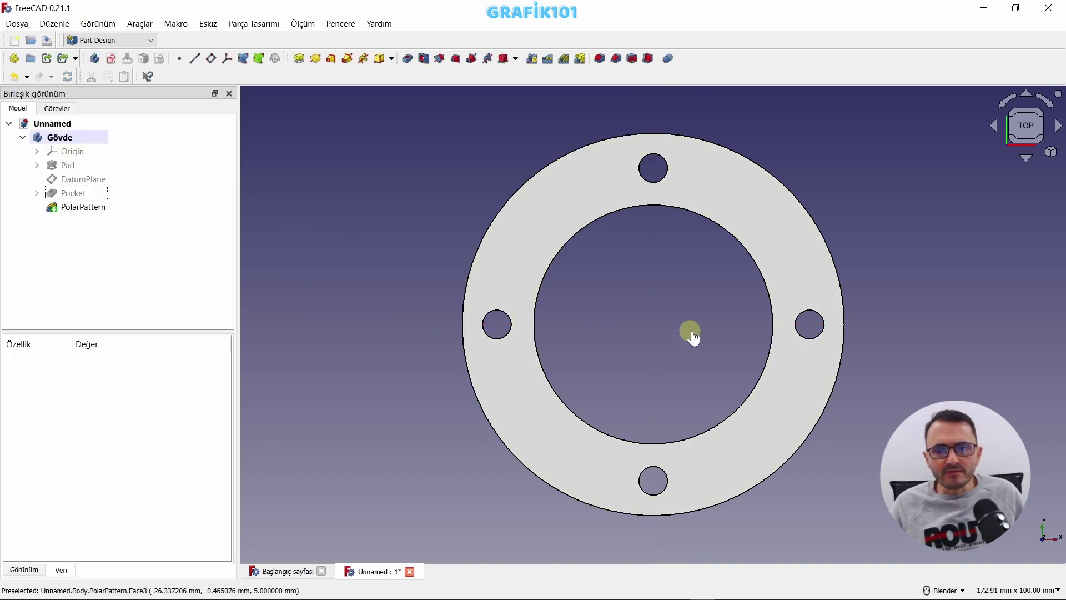
click(119, 41)
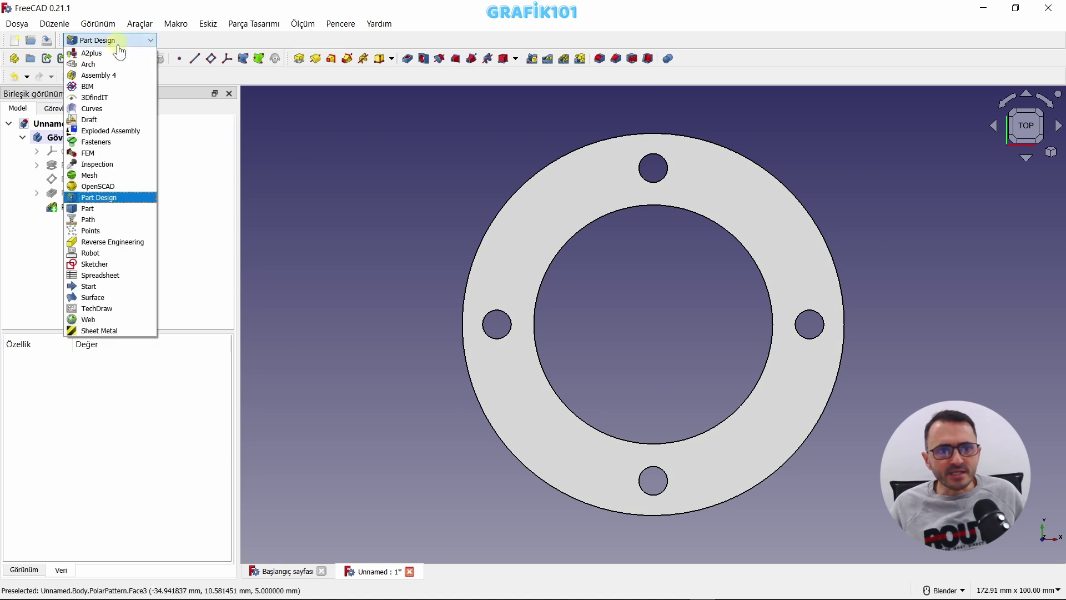
In Fasteners, select the four hole edges and insert ISO 7048 cheese head screws
click(107, 144)
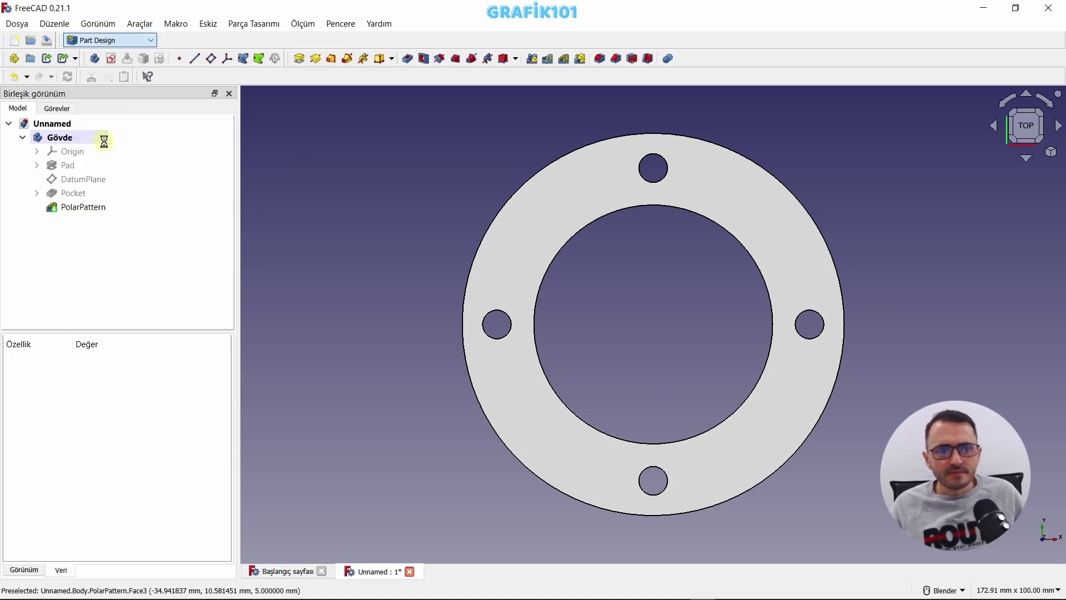
middle_drag(516, 378, 519, 326)
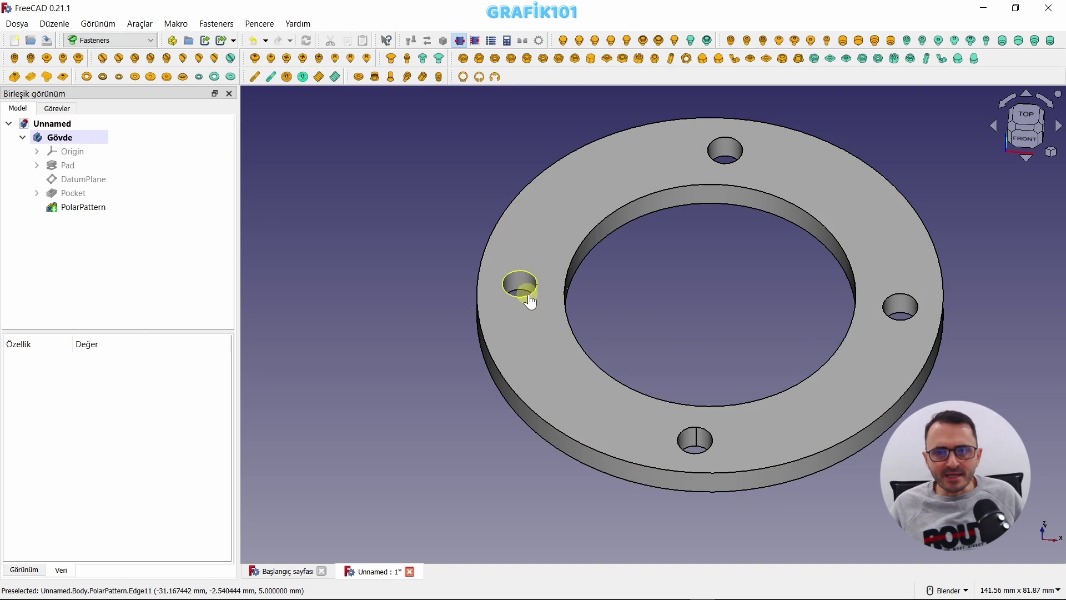
click(529, 297)
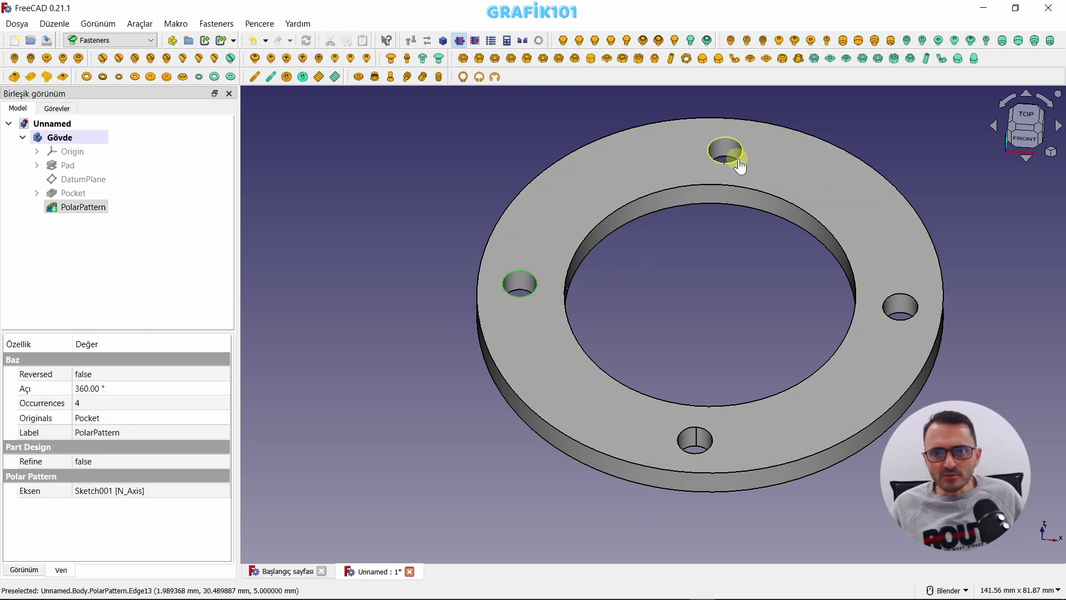
ctrl+click(740, 166)
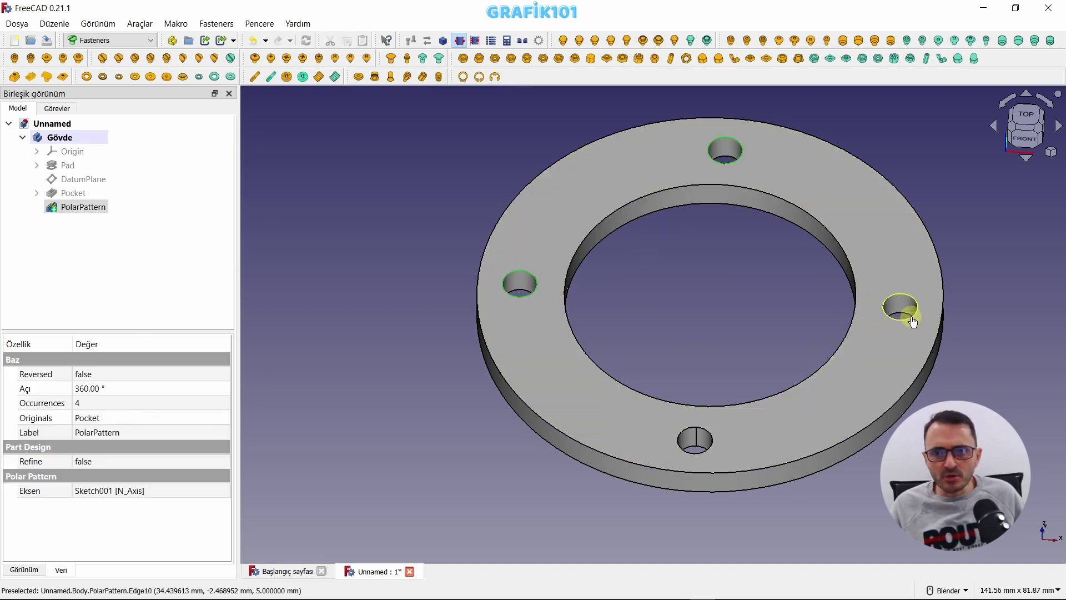
ctrl+click(909, 323)
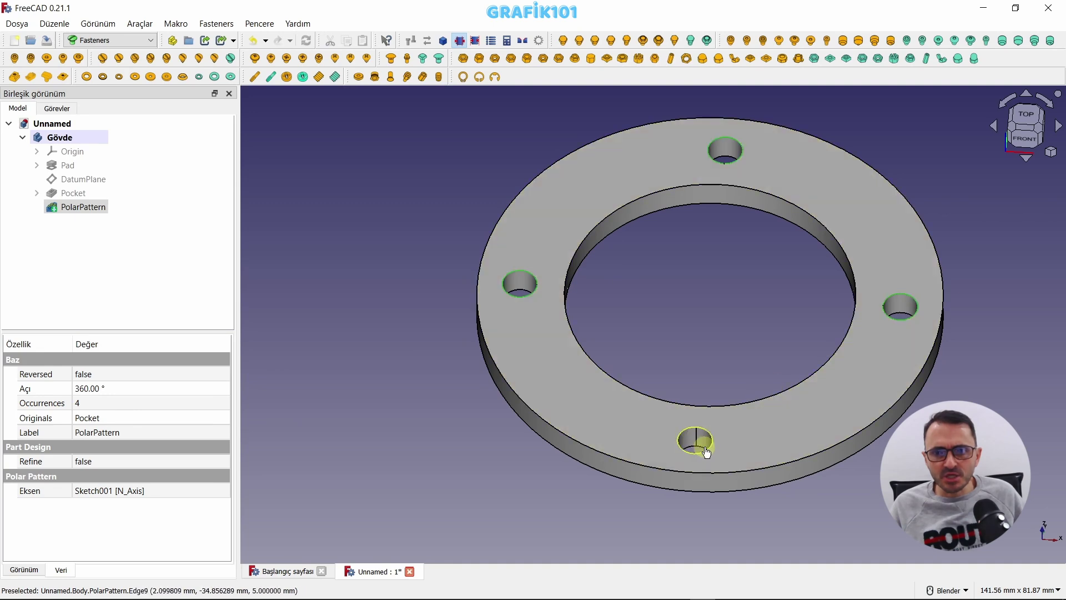
ctrl+click(706, 449)
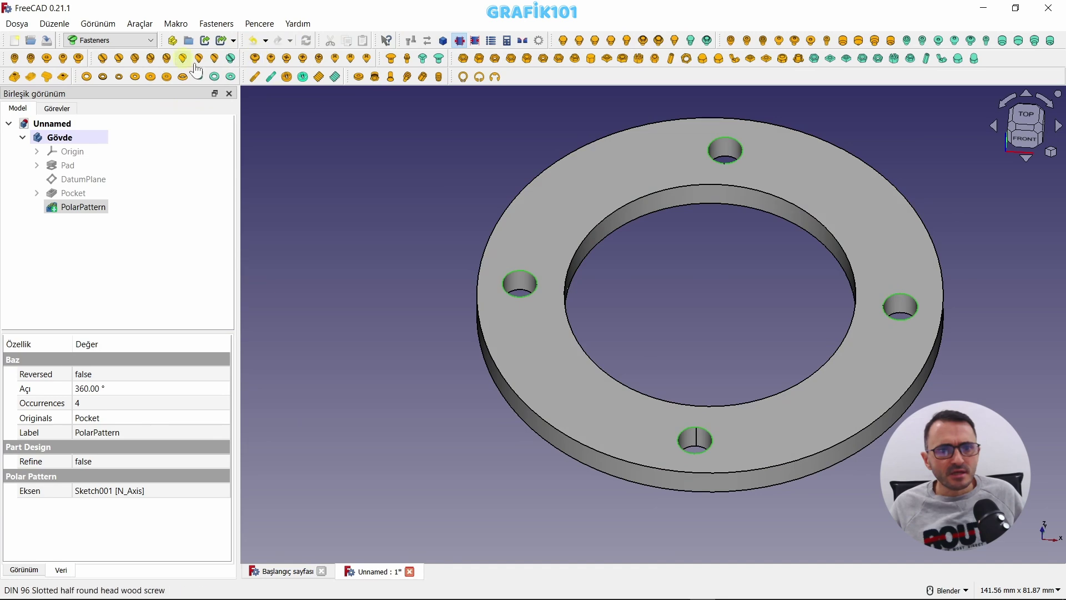
click(320, 60)
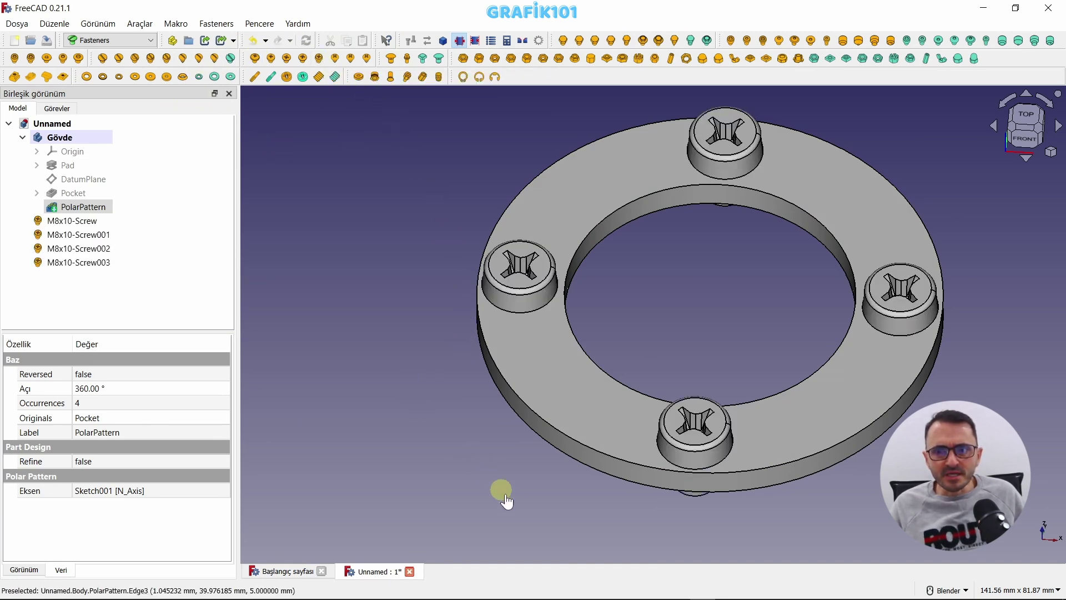
middle_drag(504, 495, 543, 454)
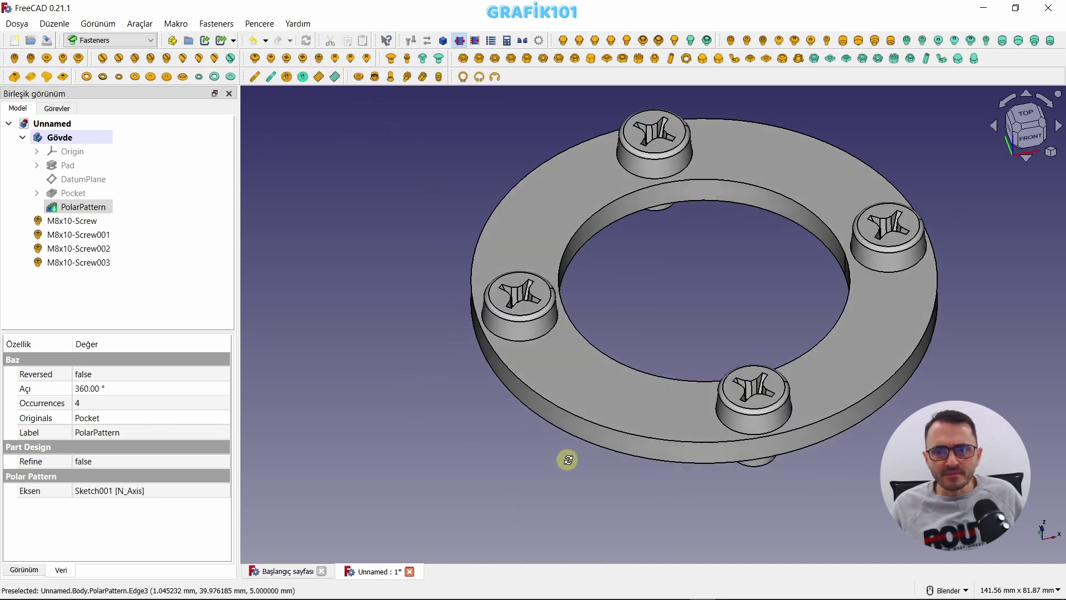
Set all four screws to M6 diameter, 20 mm length, with thread set to true
click(80, 221)
shift+click(92, 263)
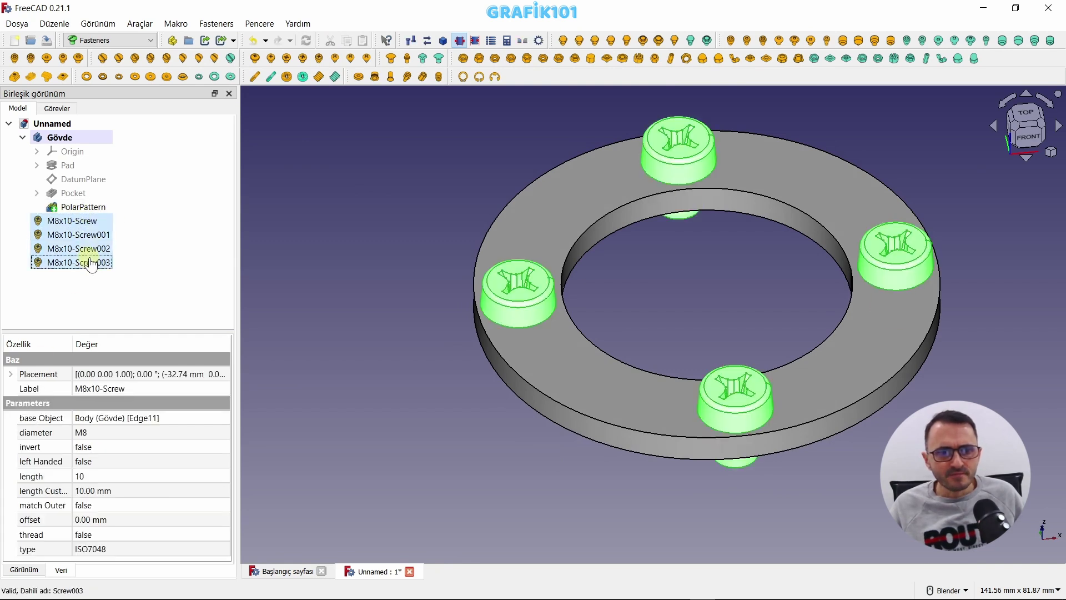
click(88, 434)
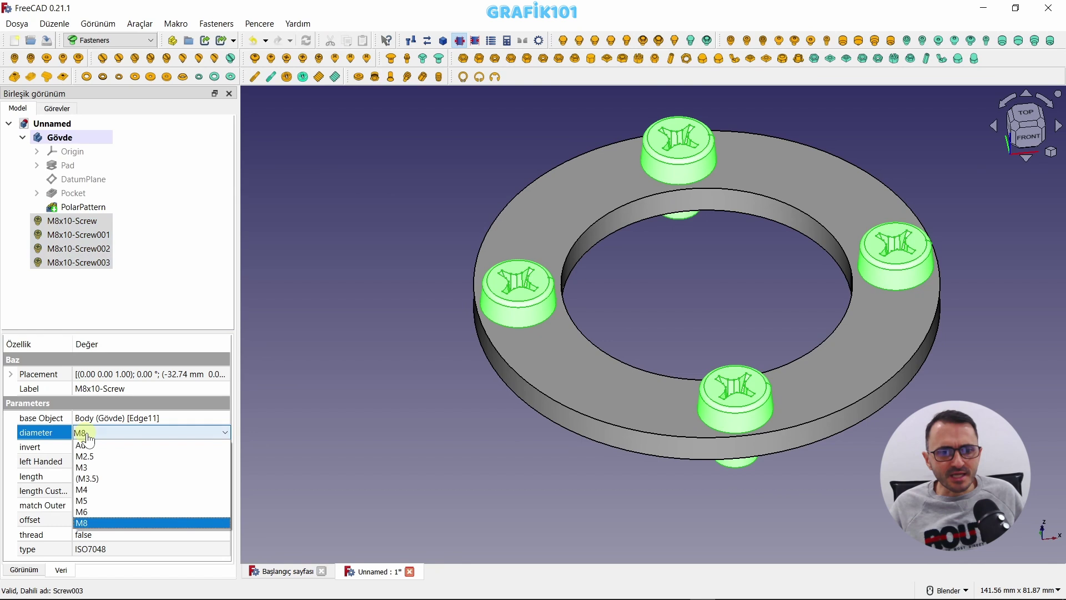
click(96, 511)
click(31, 476)
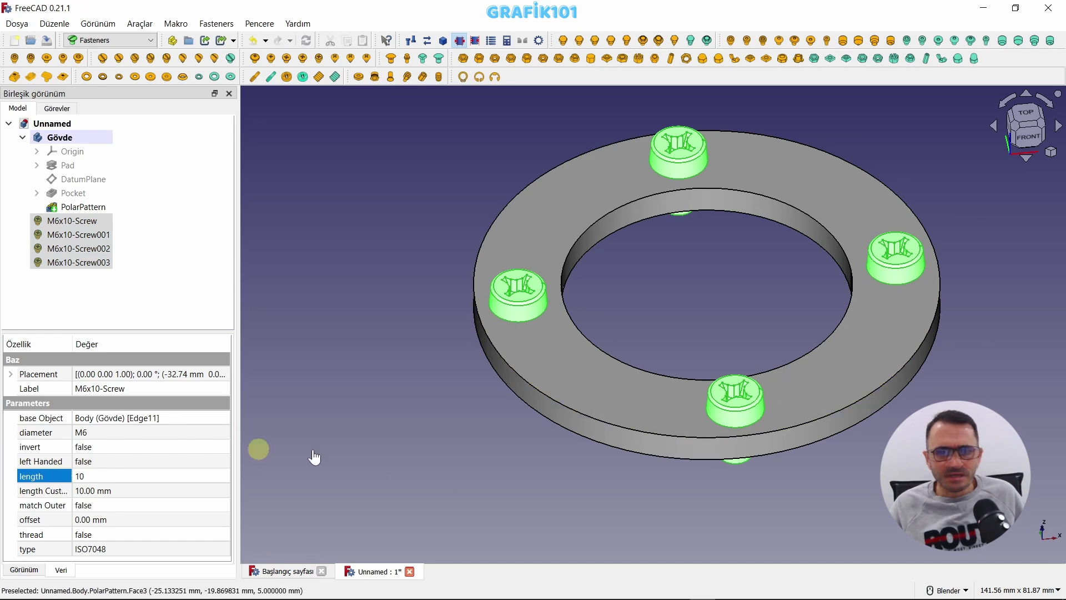
middle_drag(765, 345, 620, 330)
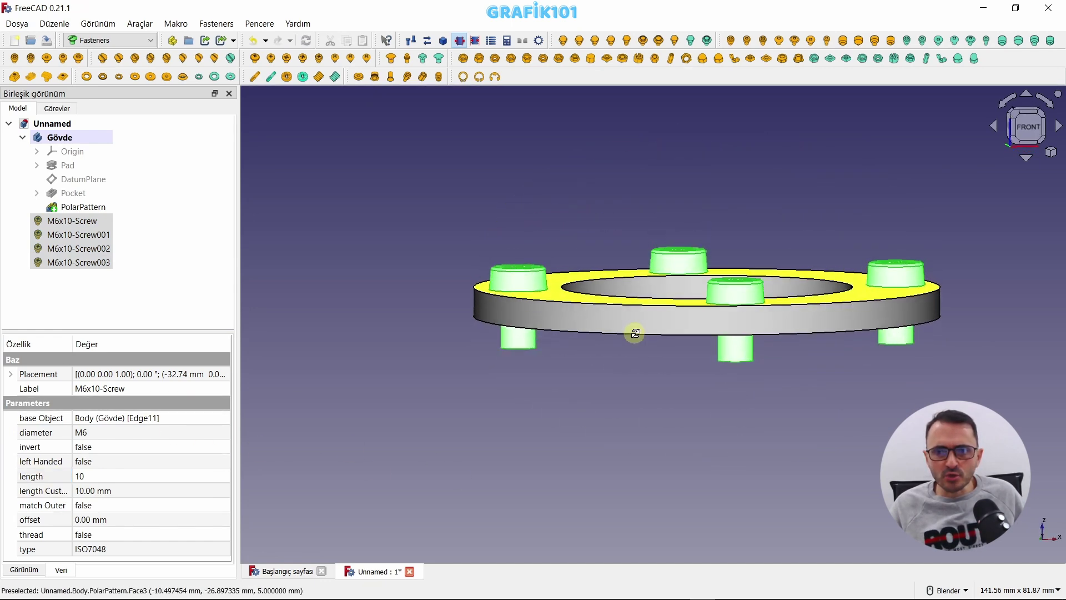
click(114, 481)
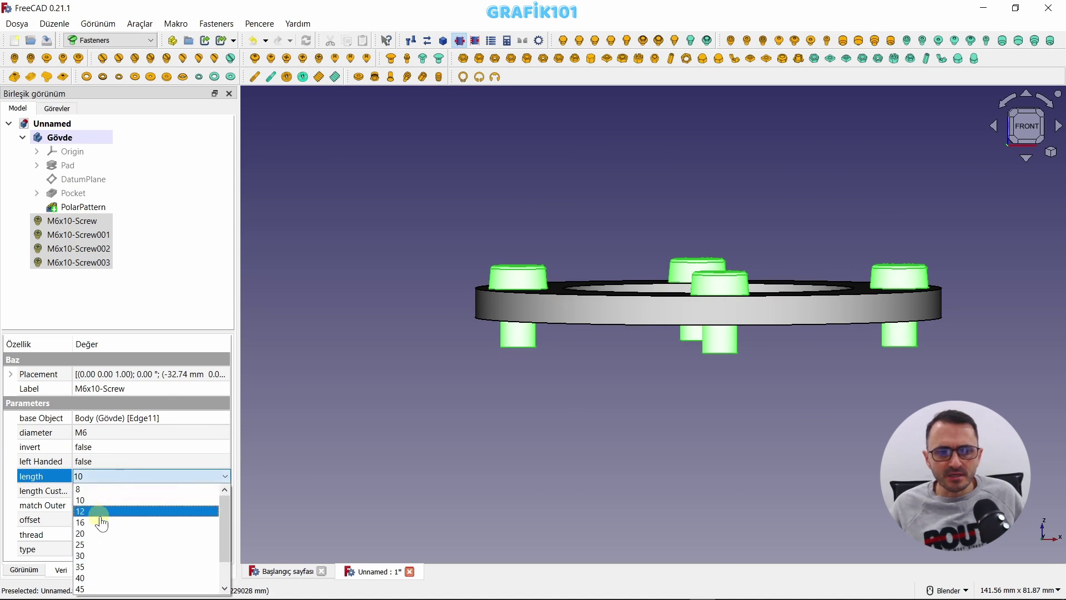
click(97, 534)
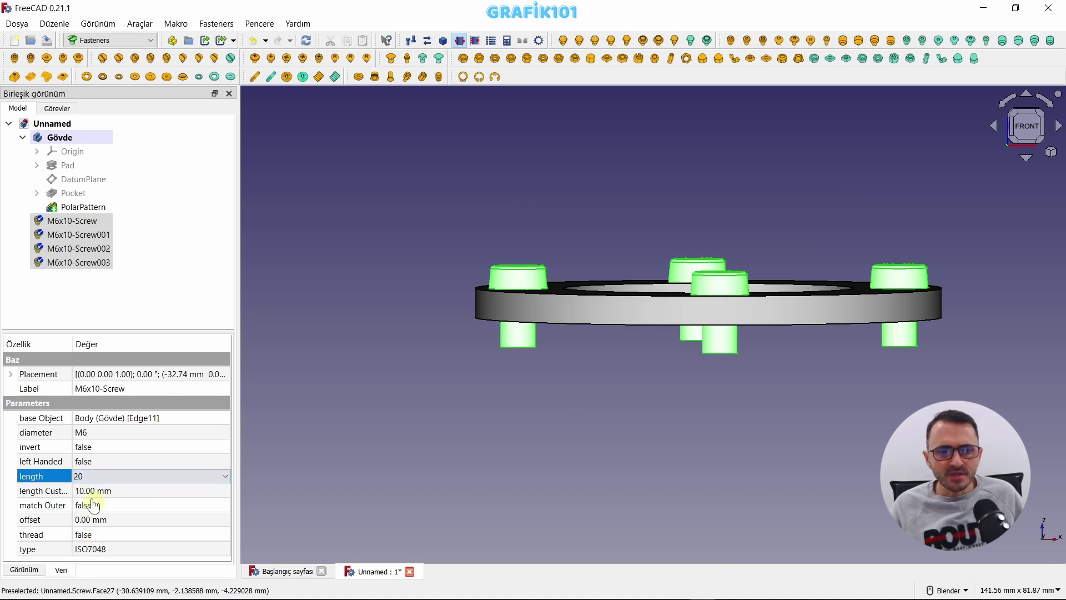
click(40, 491)
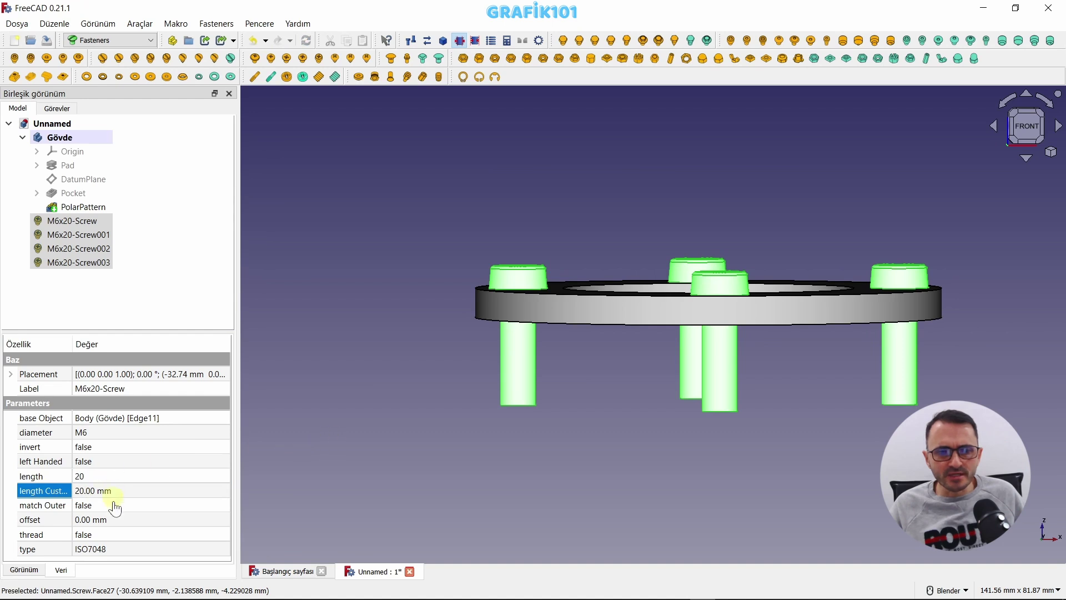
click(97, 543)
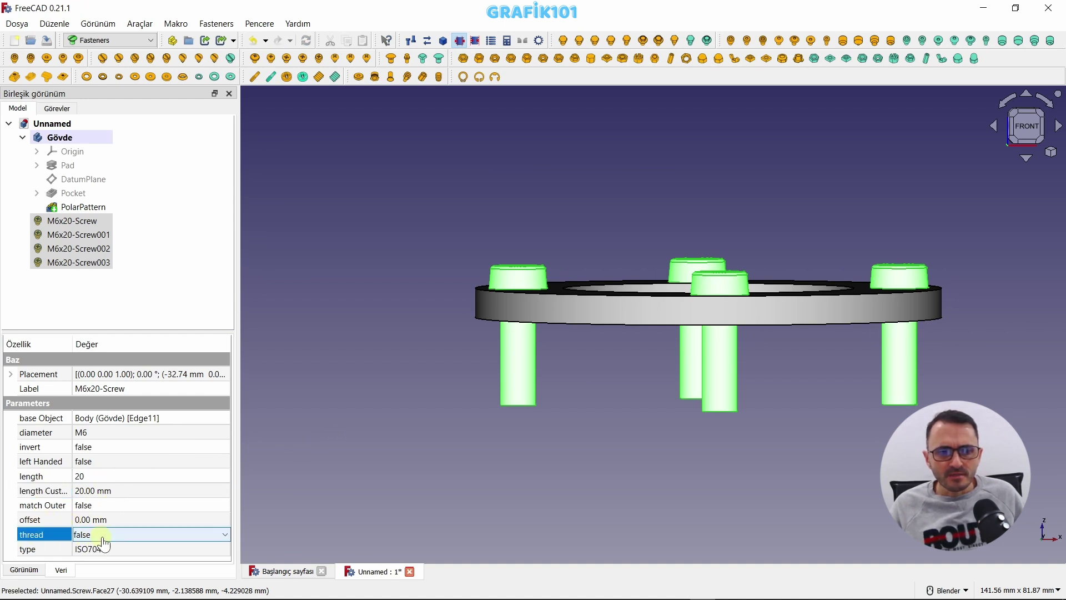
click(96, 560)
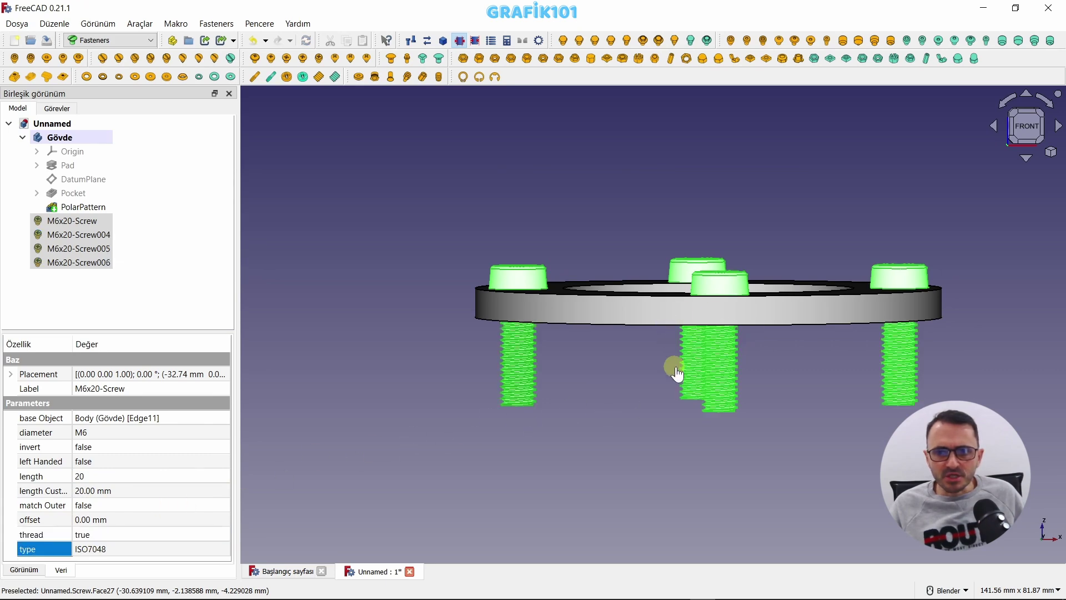
Orbit around the ring to check the threaded screws, then bring up the workbench list
middle_drag(829, 419, 556, 470)
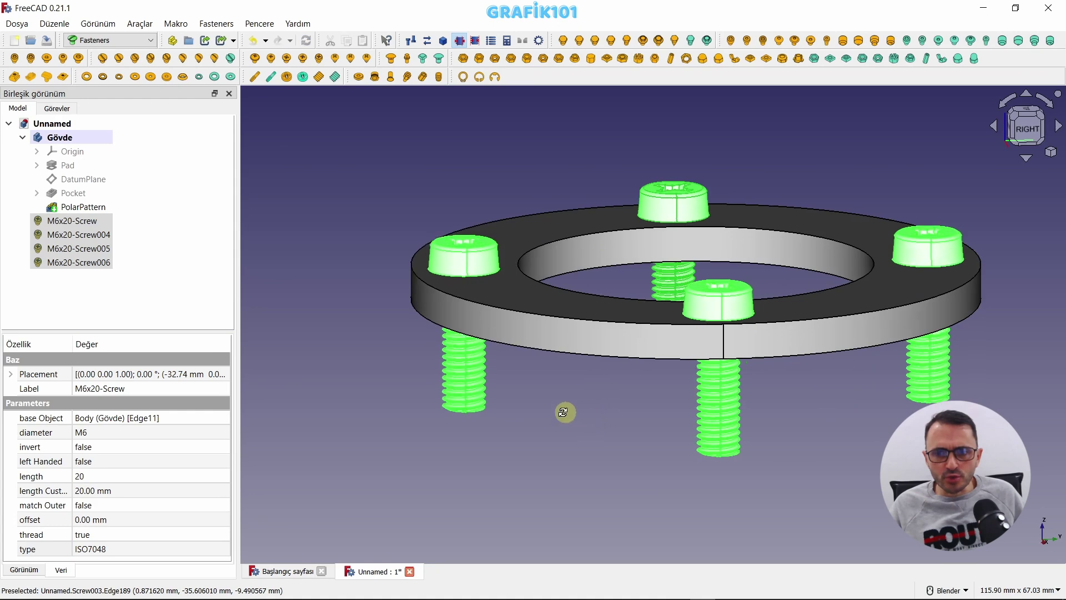
middle_drag(564, 412, 529, 397)
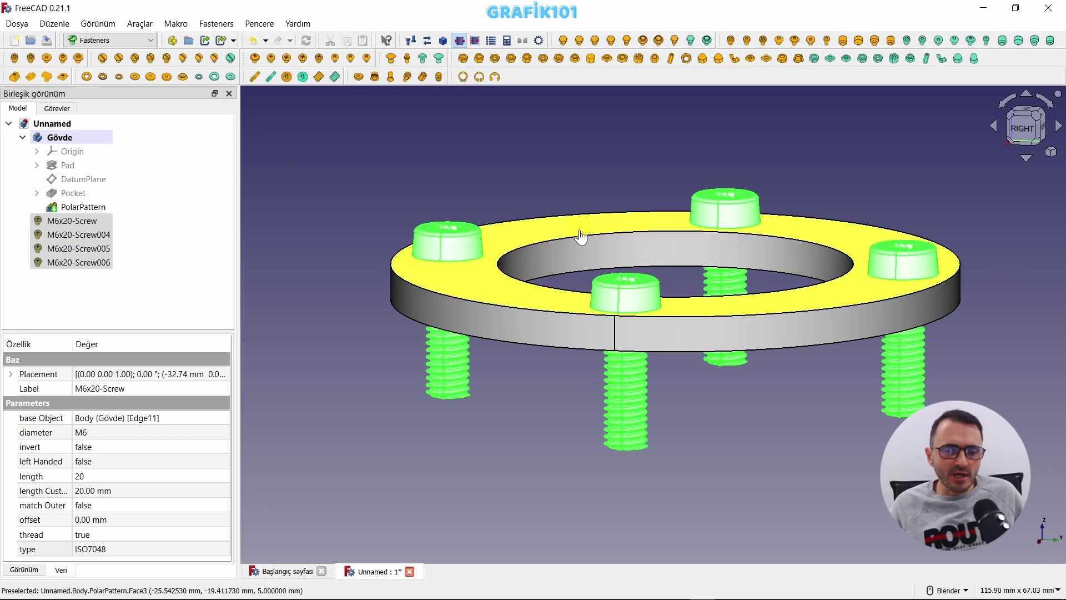
middle_drag(500, 384, 521, 431)
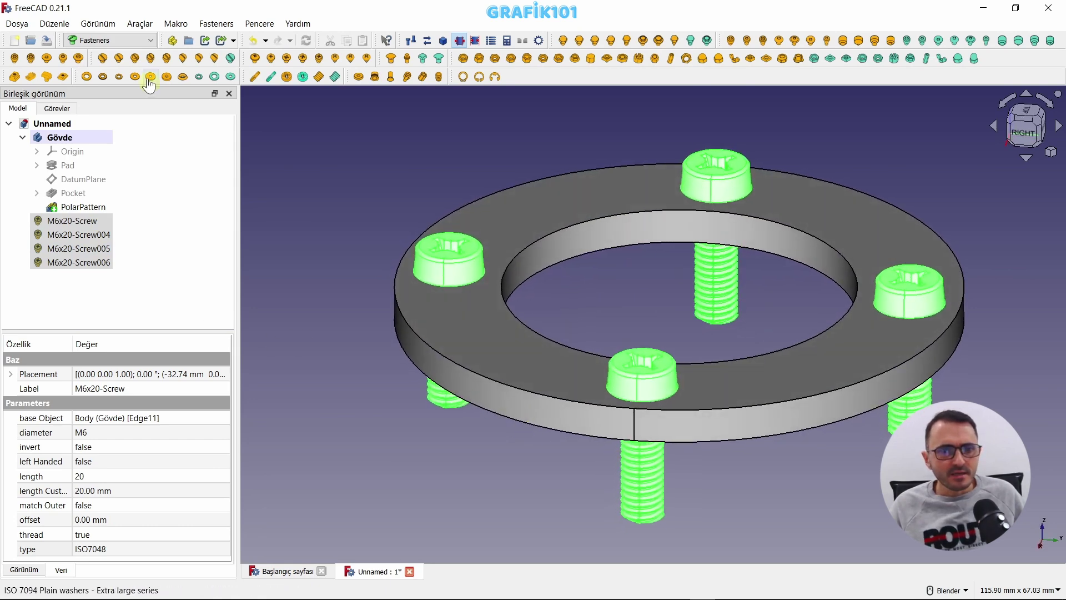
click(112, 49)
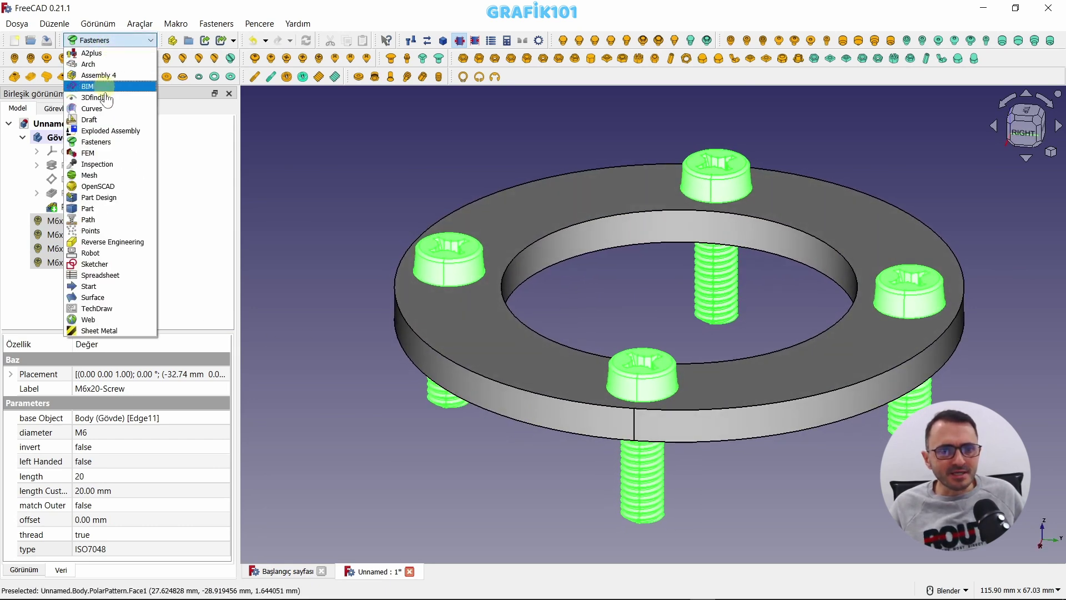
In the Part workbench, make simple copies of the screws and hide the originals
click(100, 212)
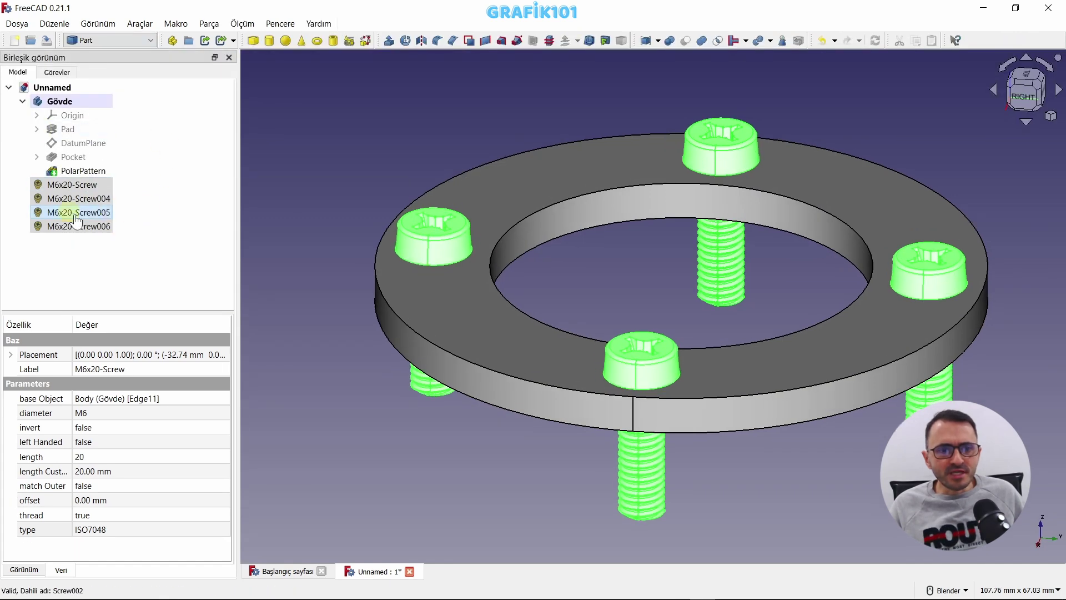
click(213, 25)
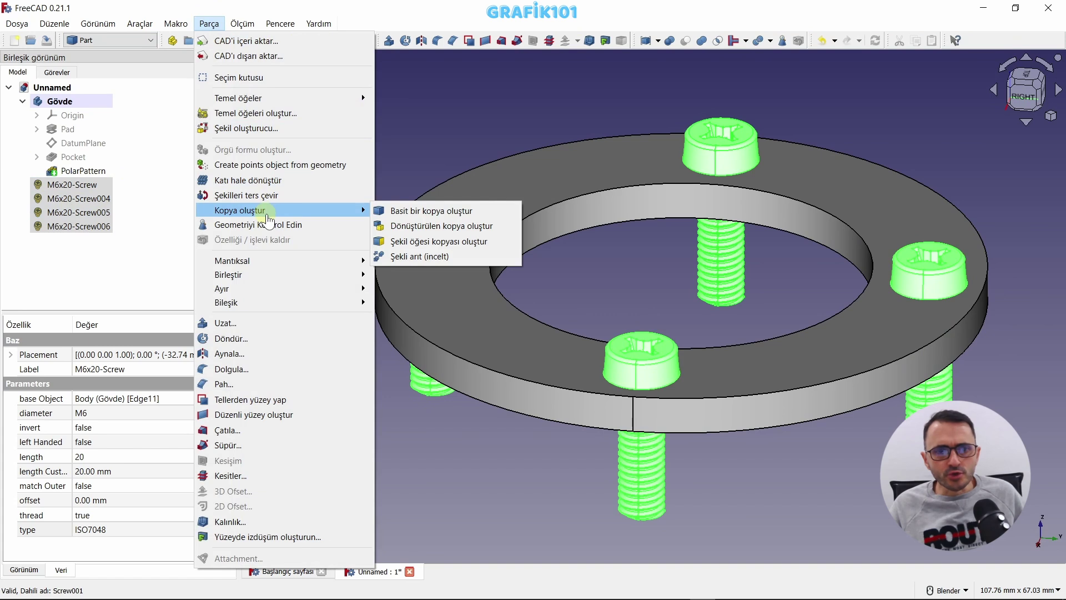
mouse_move(240, 210)
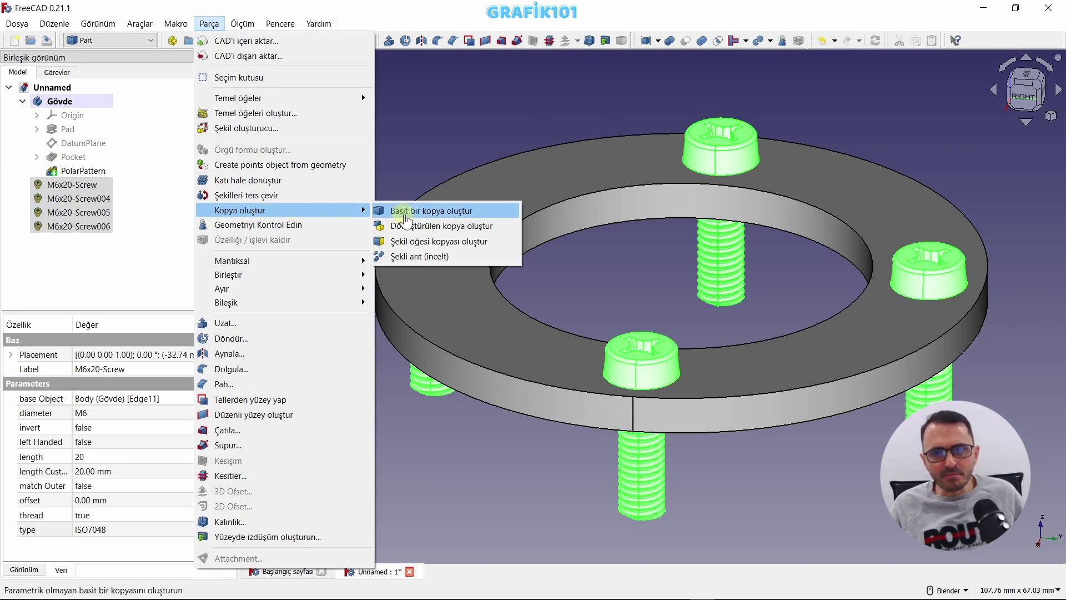
click(405, 218)
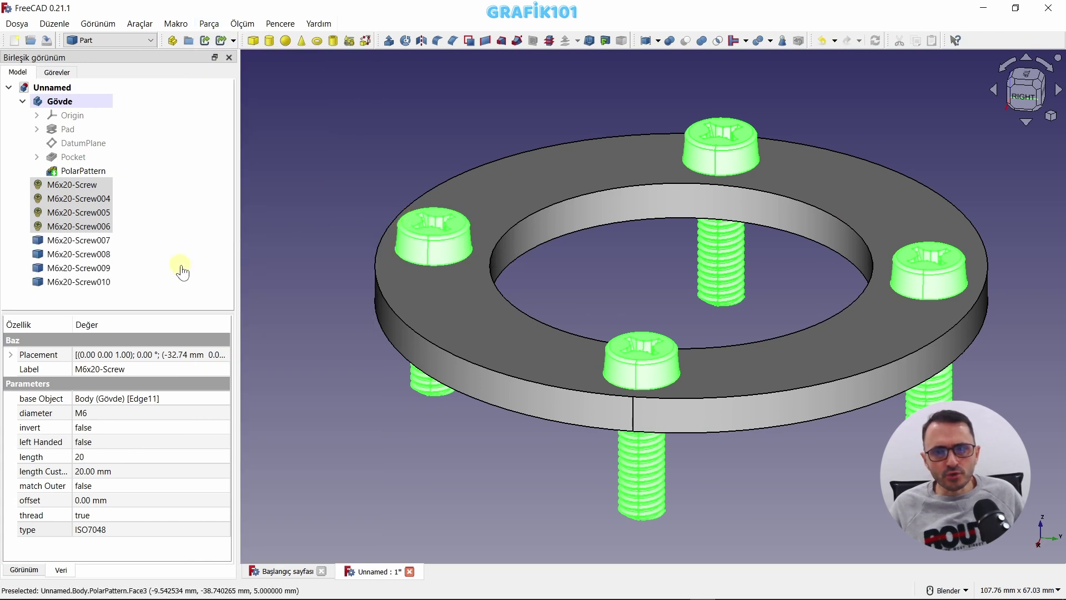
shift+click(75, 185)
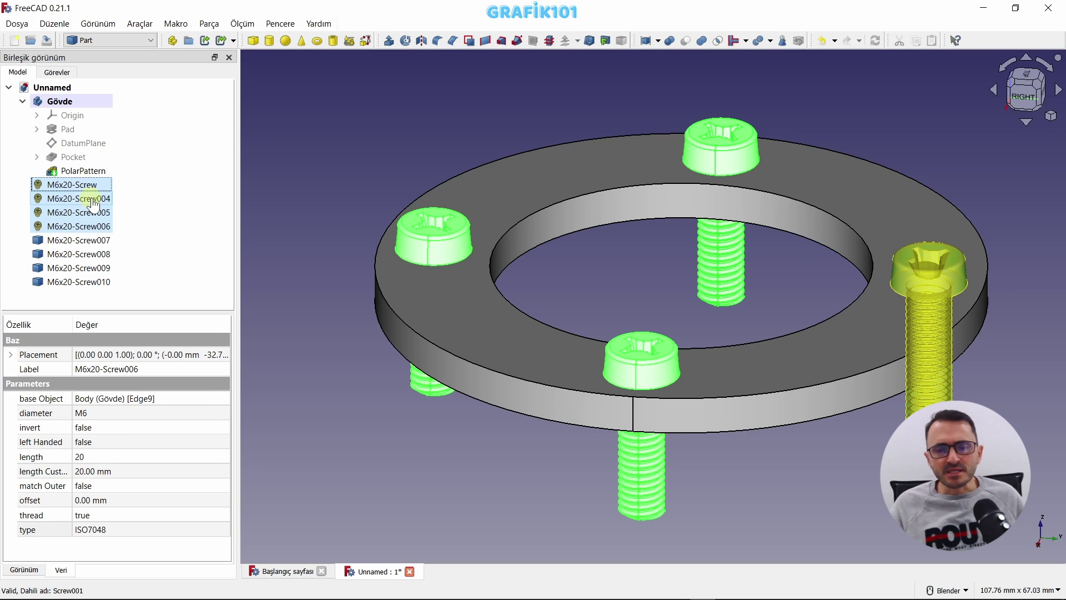
key(space)
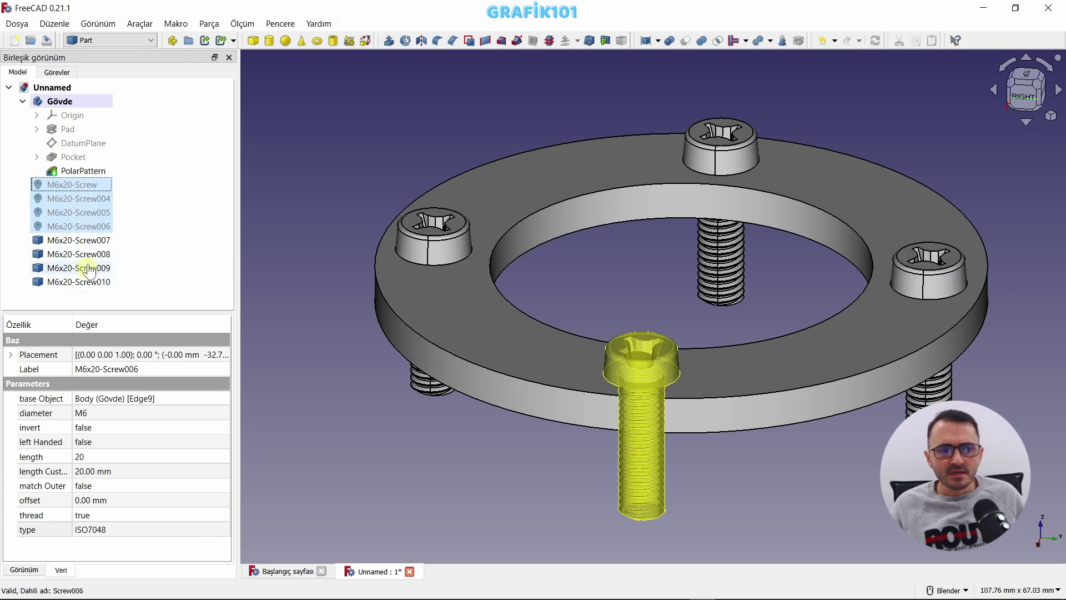
Check the copied screws M6x20-Screw007 through M6x20-Screw010 in the tree
click(83, 240)
click(83, 255)
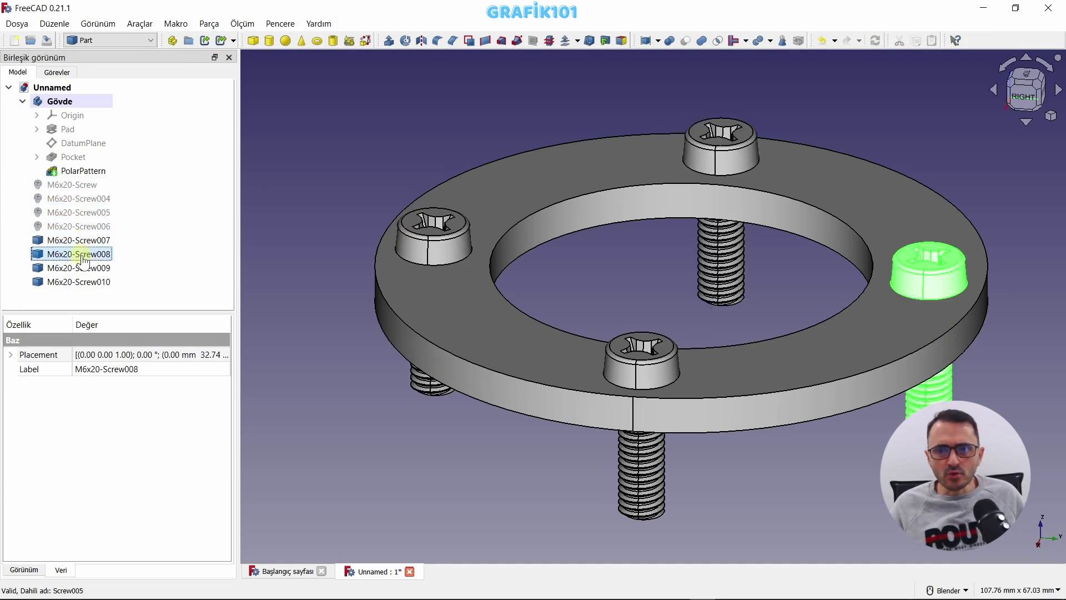
click(83, 270)
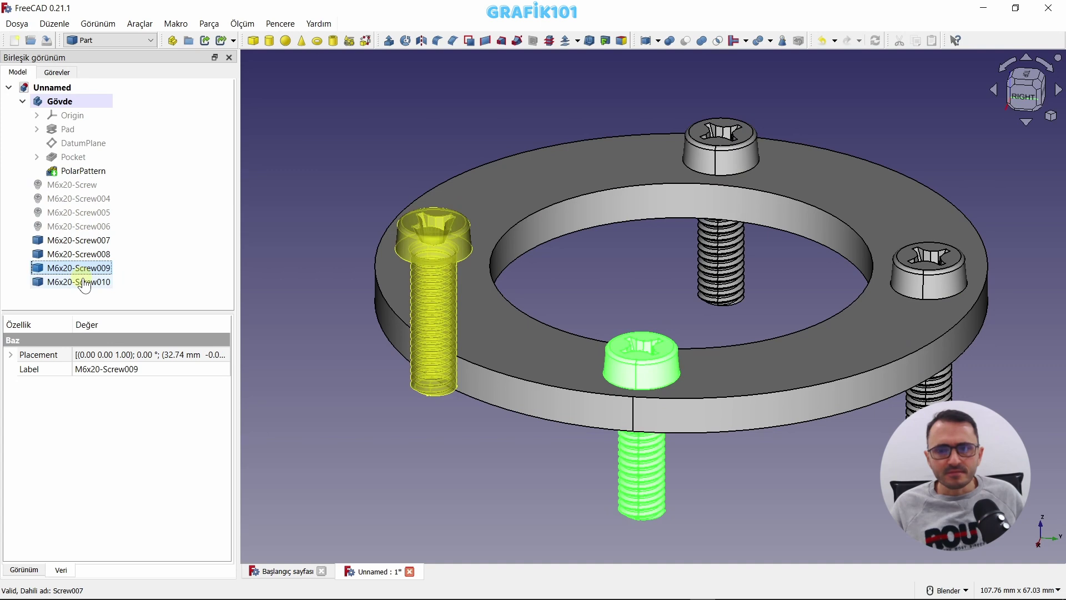
click(72, 283)
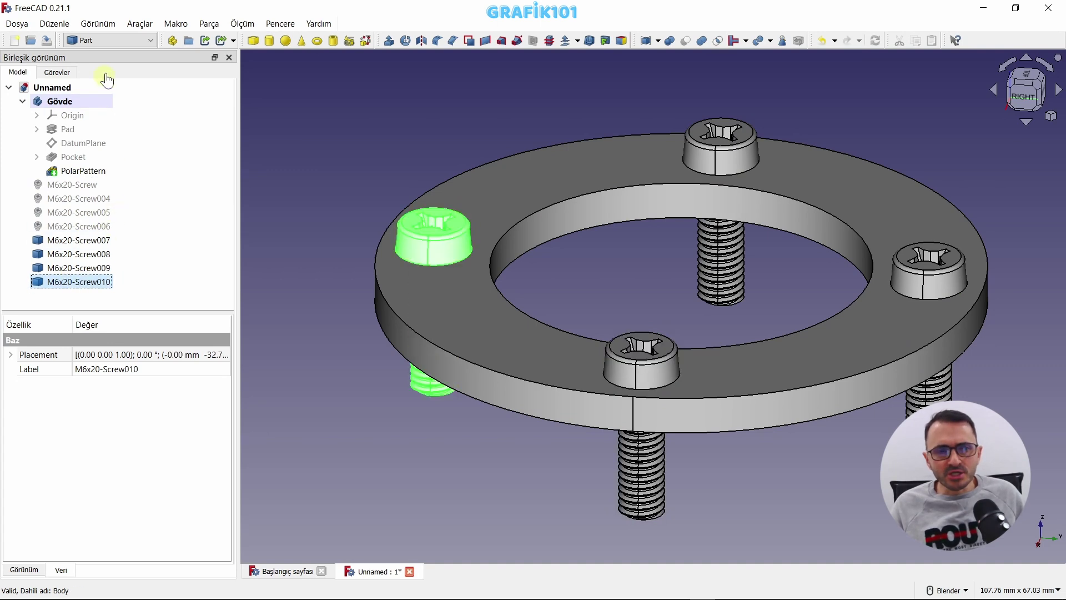
click(104, 41)
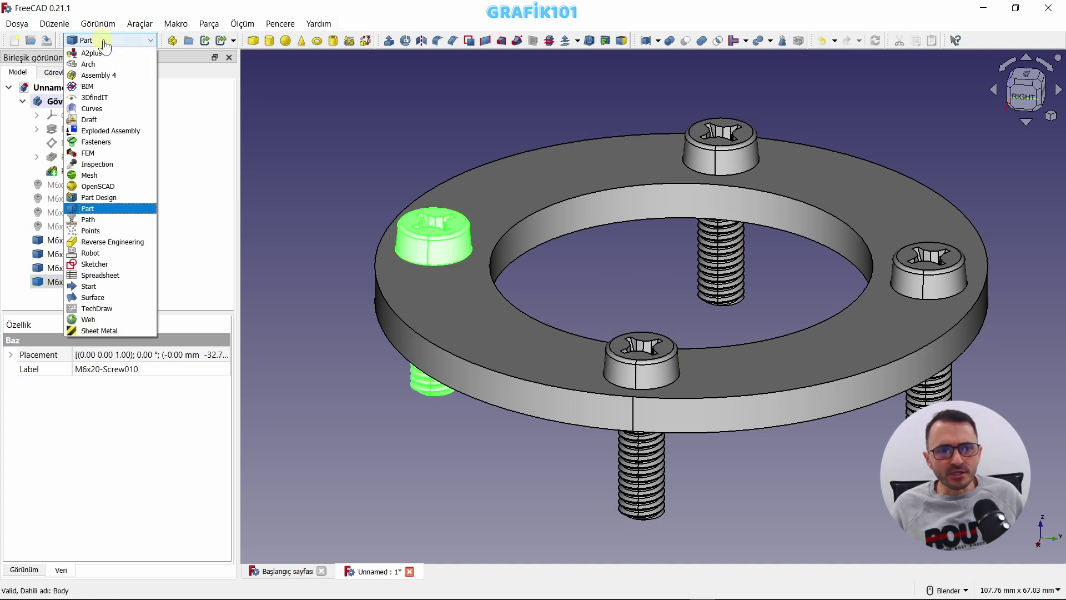
Switch to the Exploded Assembly workbench and show the model as wireframe, zoomed on the screws
click(107, 133)
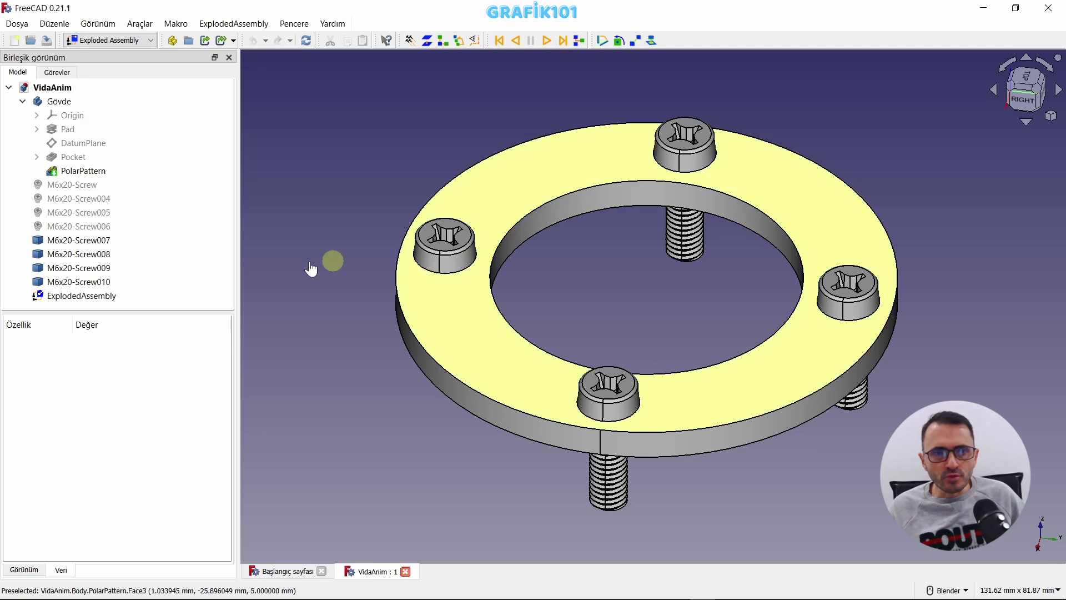
click(96, 25)
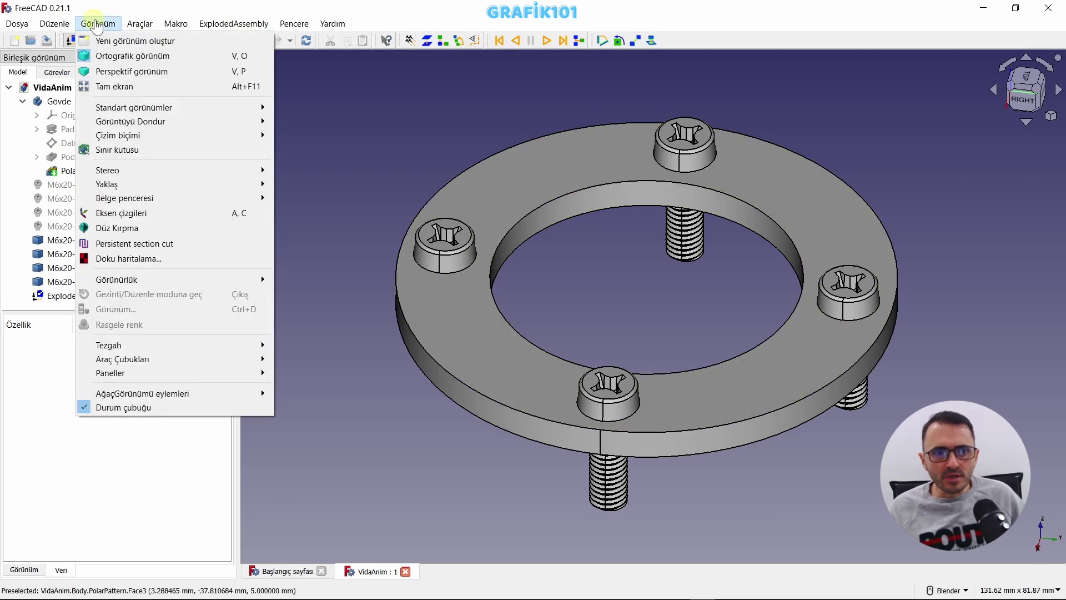
mouse_move(118, 135)
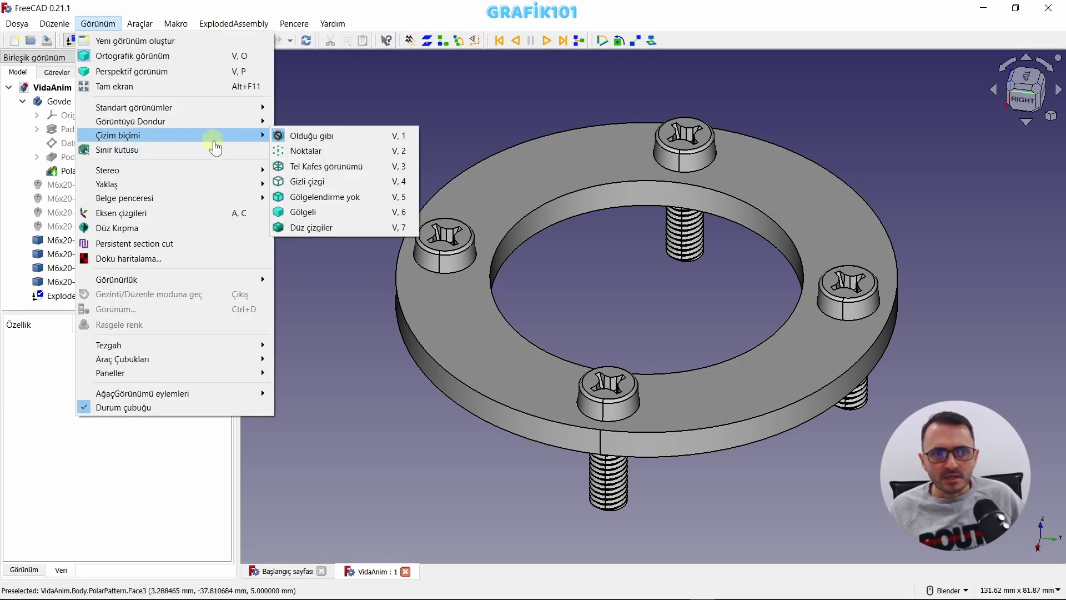
click(338, 167)
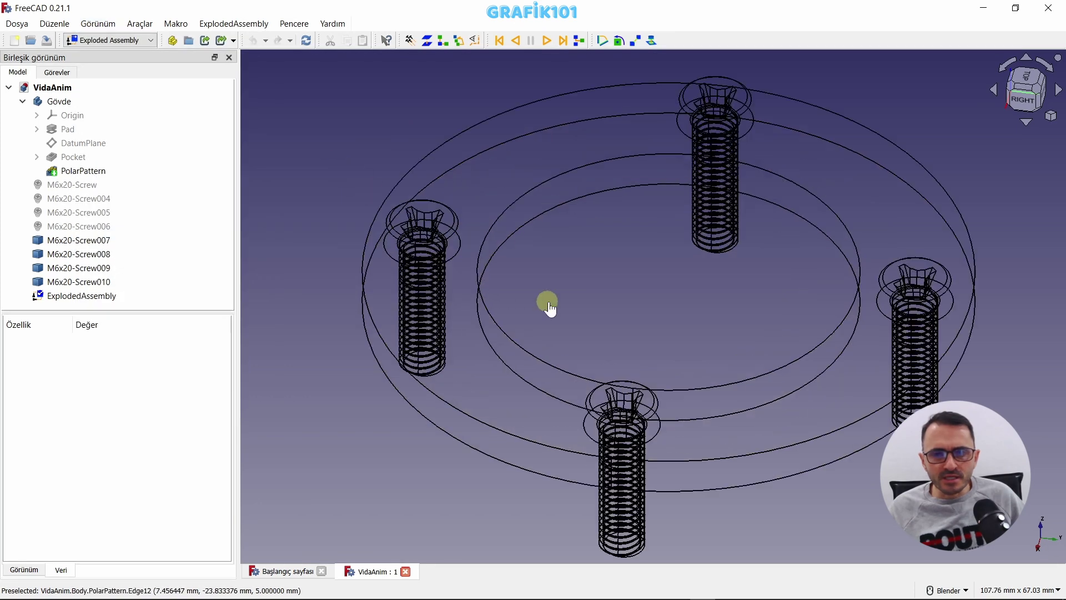
scroll(550, 308, up, 2)
mouse_move(460, 286)
middle_down()
mouse_move(507, 264)
mouse_move(476, 267)
middle_up()
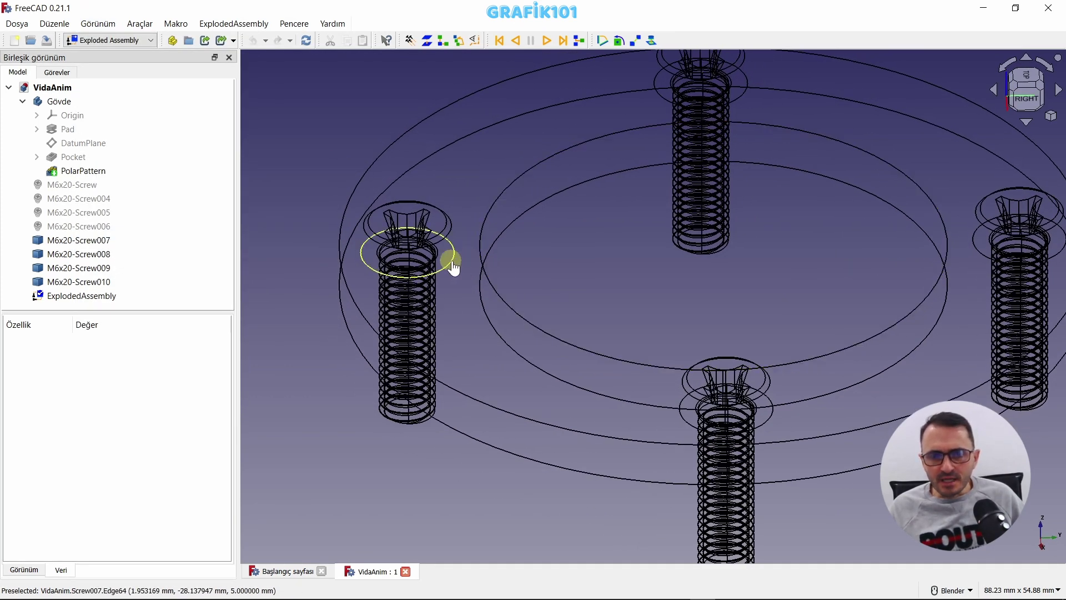
Select the circular head edges of all four screws
click(454, 268)
ctrl+click(766, 416)
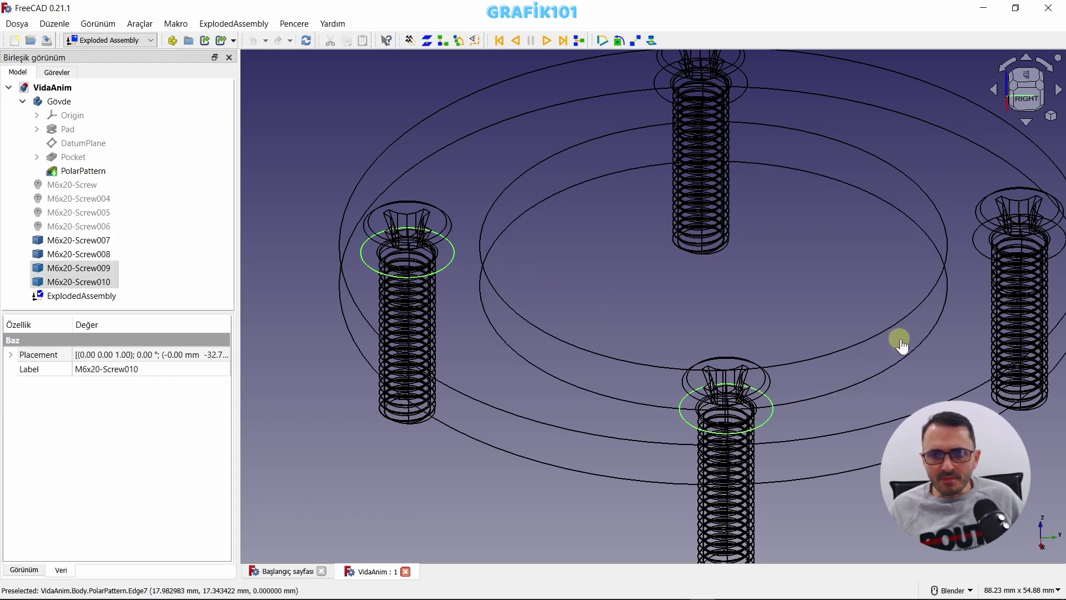
mouse_move(900, 342)
middle_down()
mouse_move(909, 286)
mouse_move(826, 354)
middle_up()
ctrl+click(822, 351)
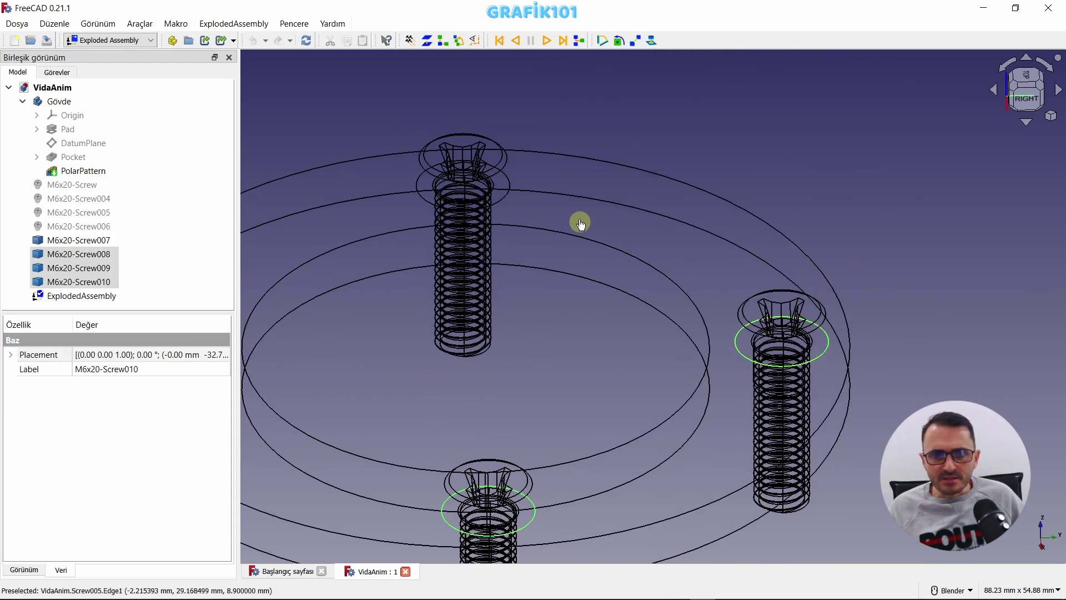
ctrl+click(506, 198)
scroll(577, 305, down, 2)
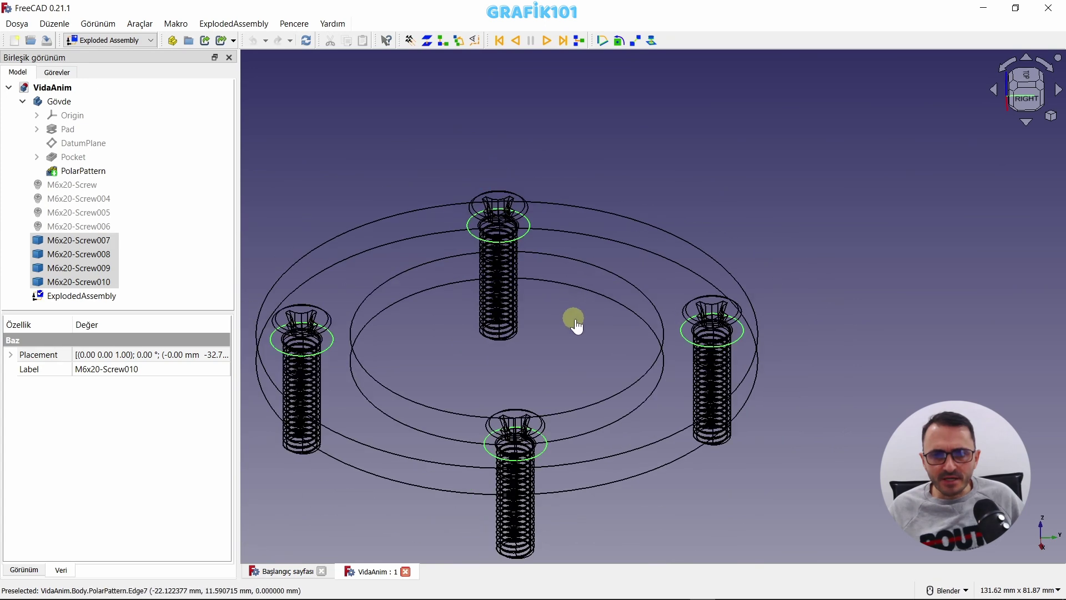
shift+middle_drag(574, 316, 639, 303)
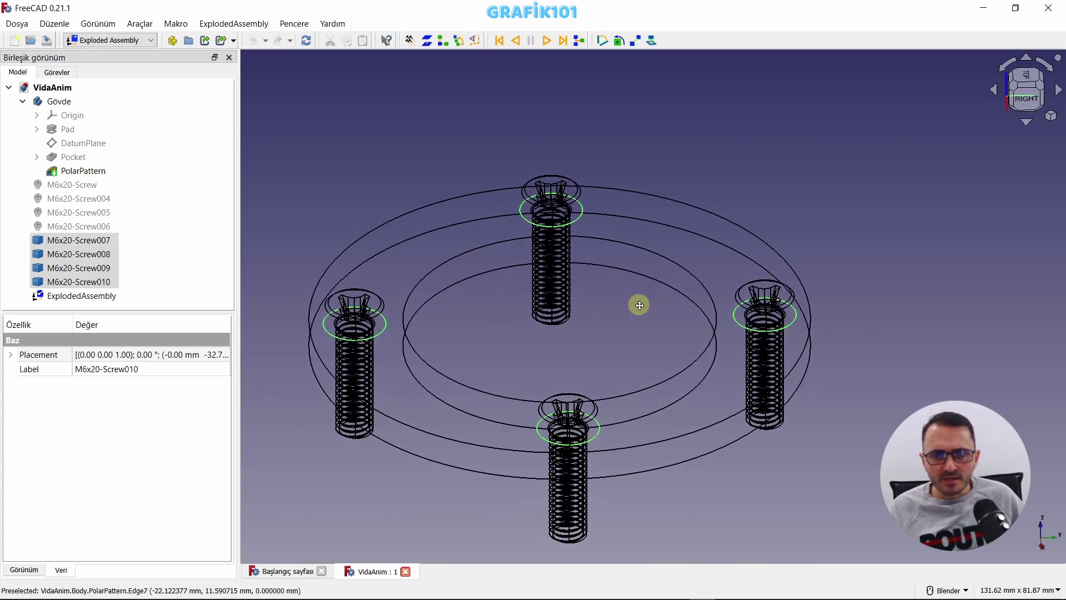
Return the model to shaded display and pick the left and top screws' head top faces
click(98, 24)
mouse_move(117, 135)
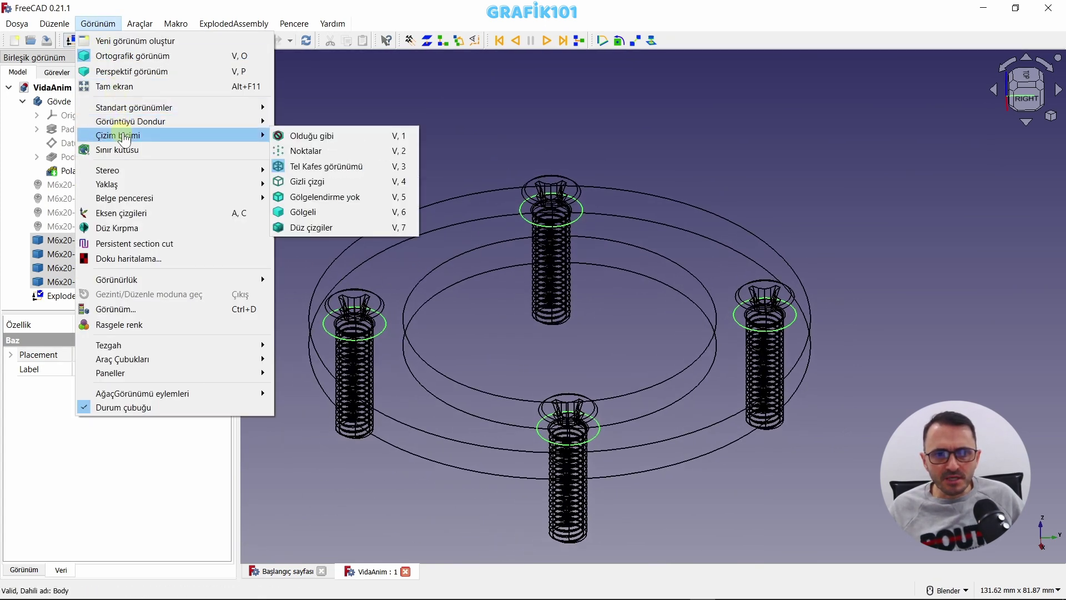
click(325, 139)
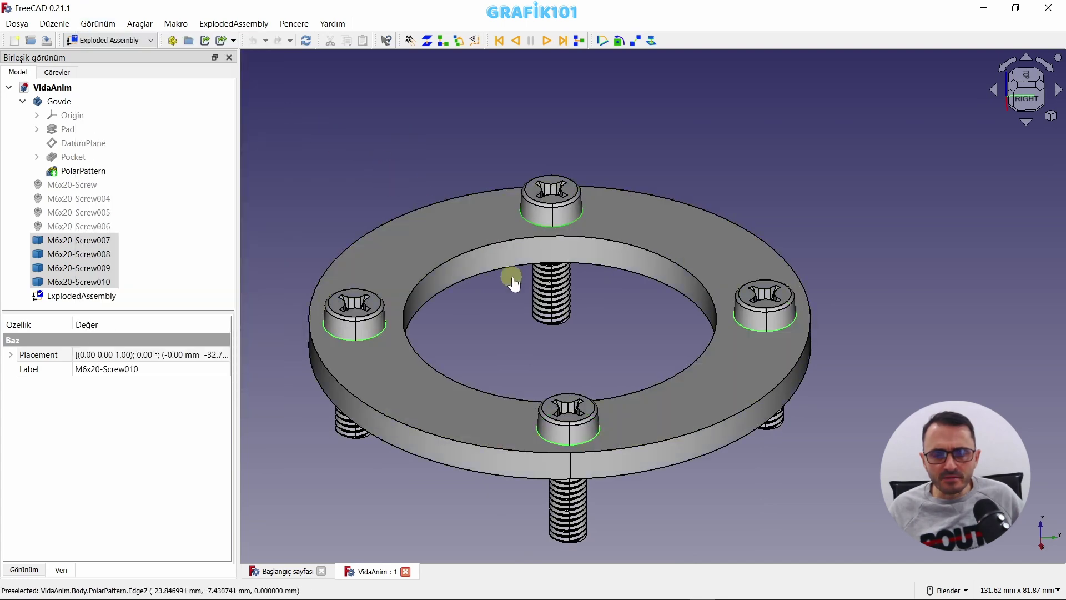
scroll(500, 284, up, 2)
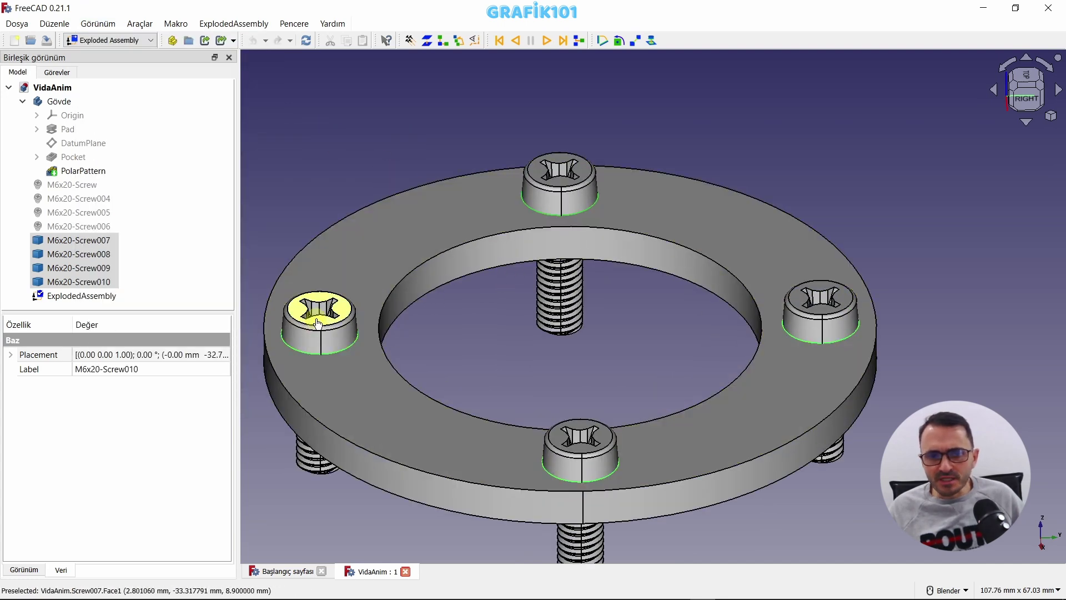
click(318, 324)
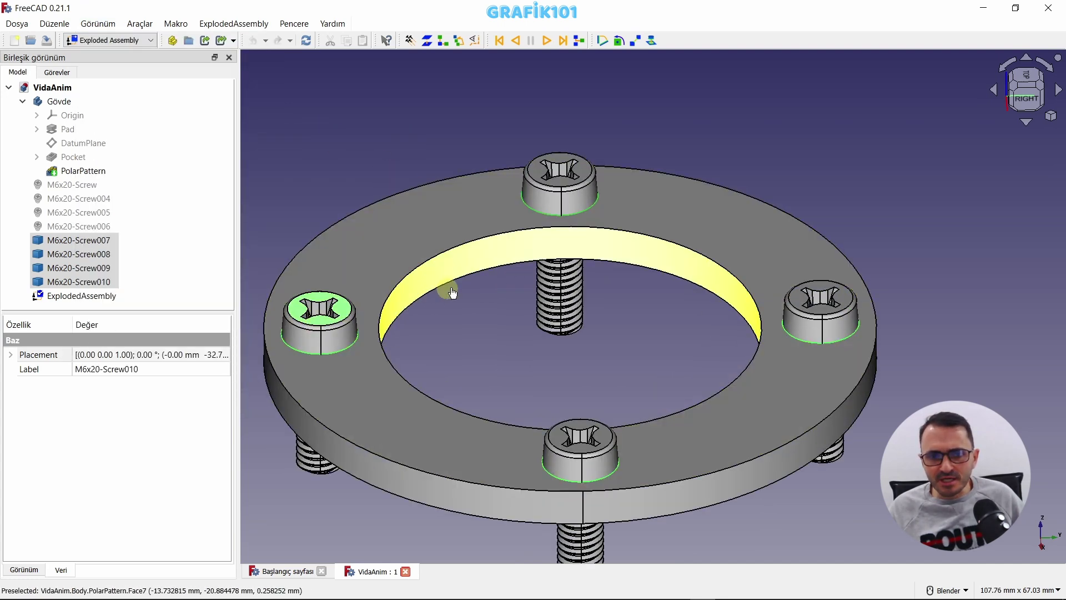
ctrl+click(566, 185)
Add the right and bottom screws' head faces and create an exploded bolt group from them
ctrl+click(821, 299)
ctrl+click(607, 439)
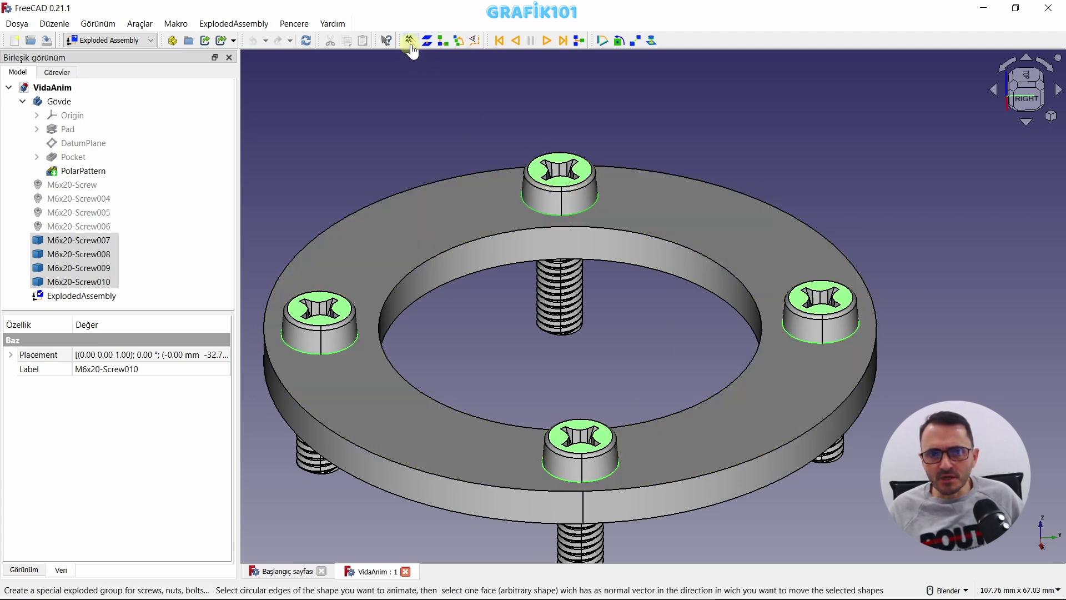
click(410, 42)
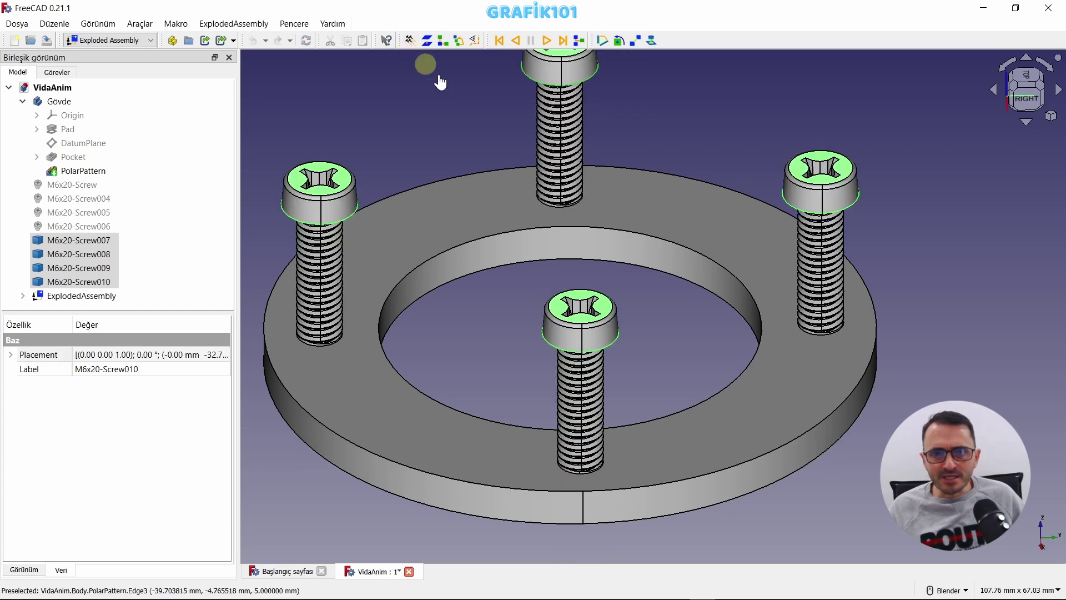
Expand ExplodedAssembly in the tree and select the new BoltGroup
shift+middle_drag(638, 302, 674, 321)
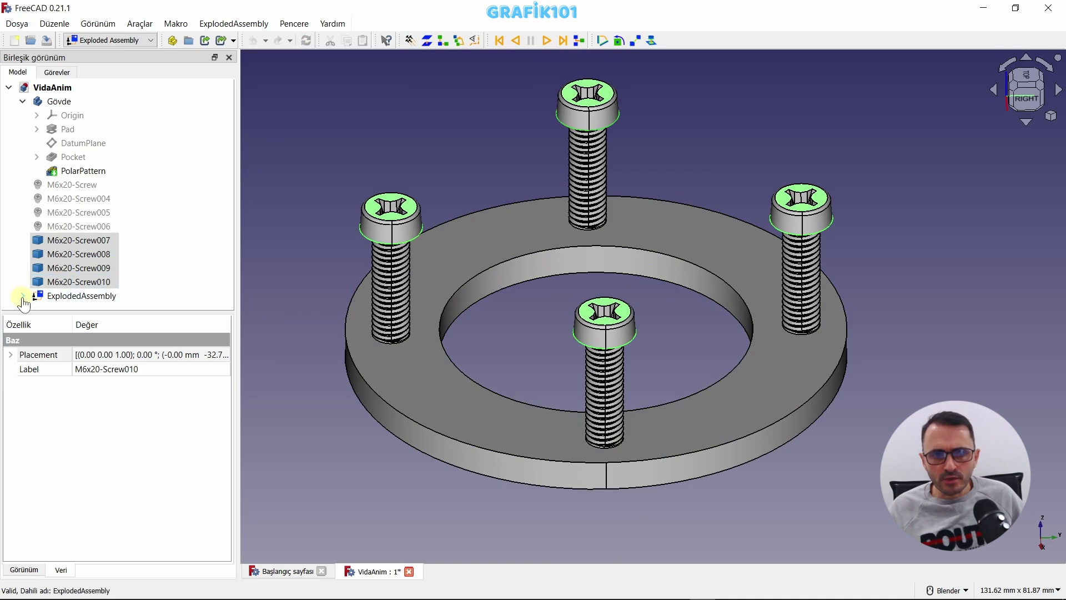
click(22, 297)
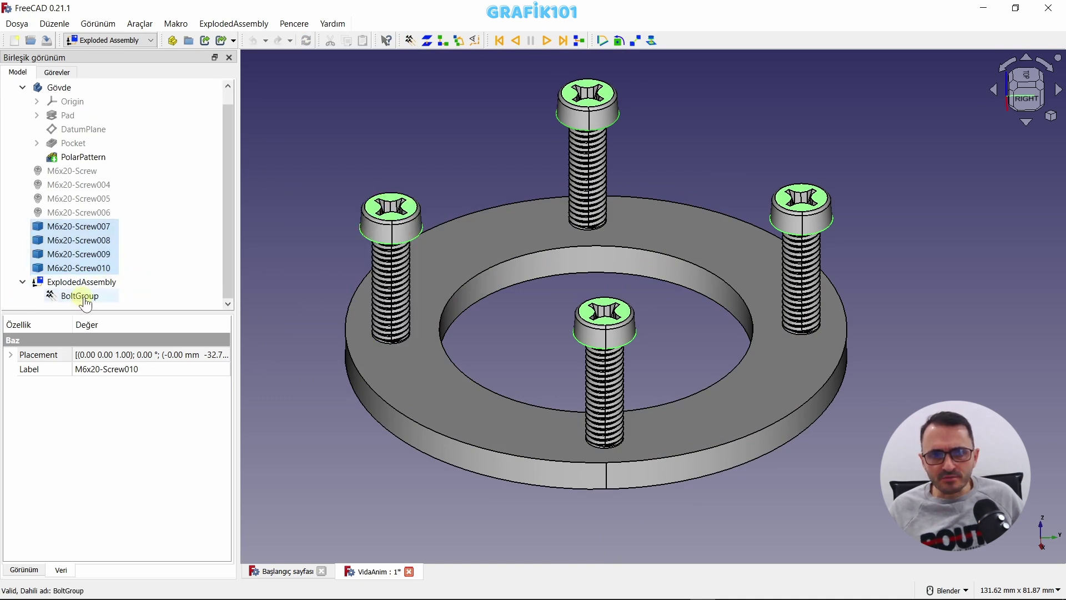
click(83, 298)
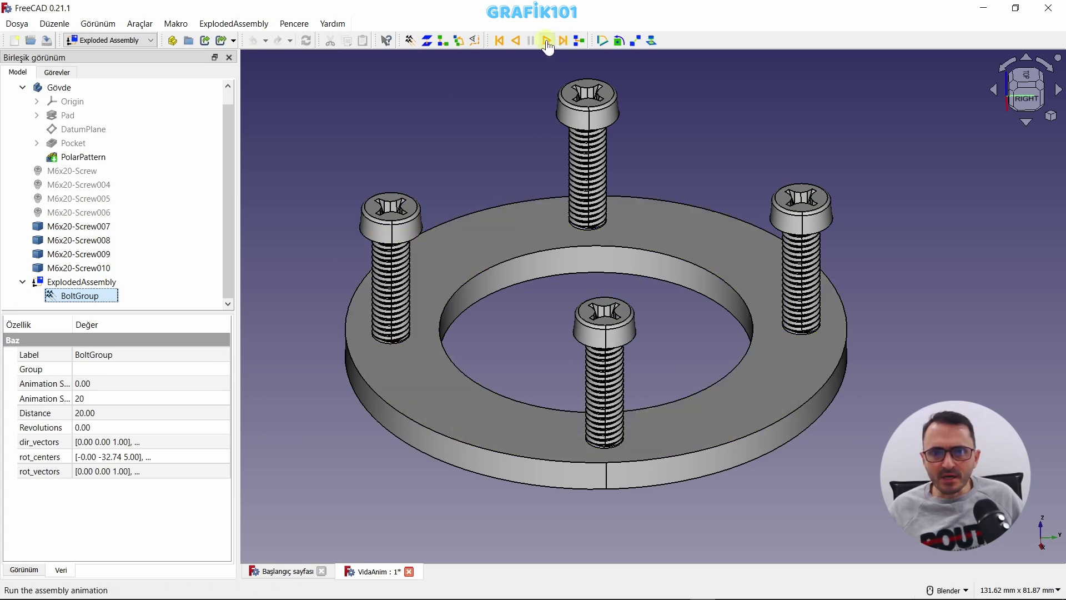
Preview the bolt group animation, resetting to start and playing it again
click(547, 41)
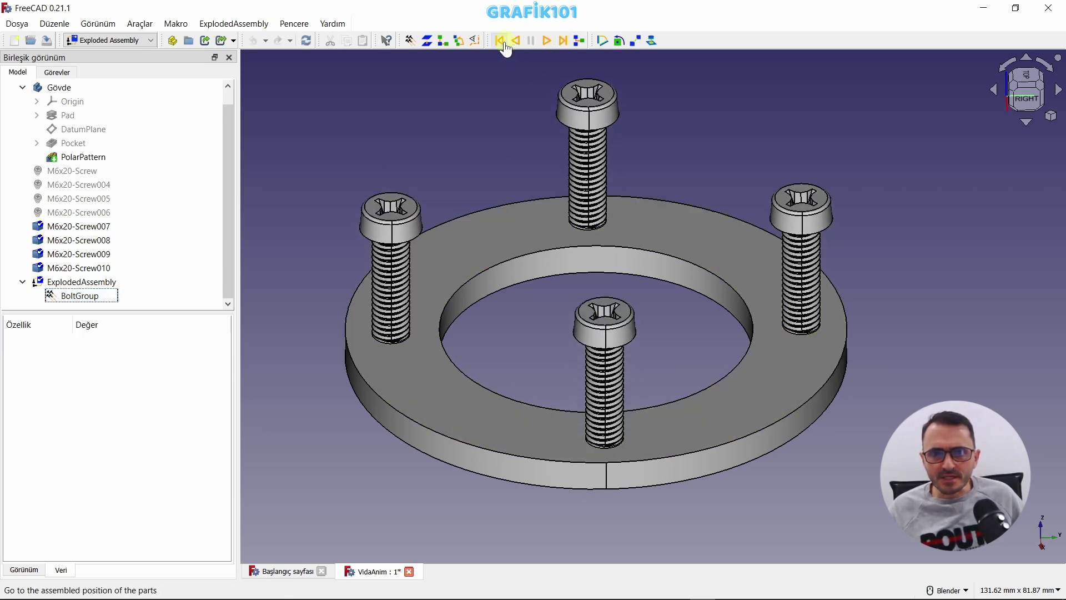
click(500, 42)
click(546, 43)
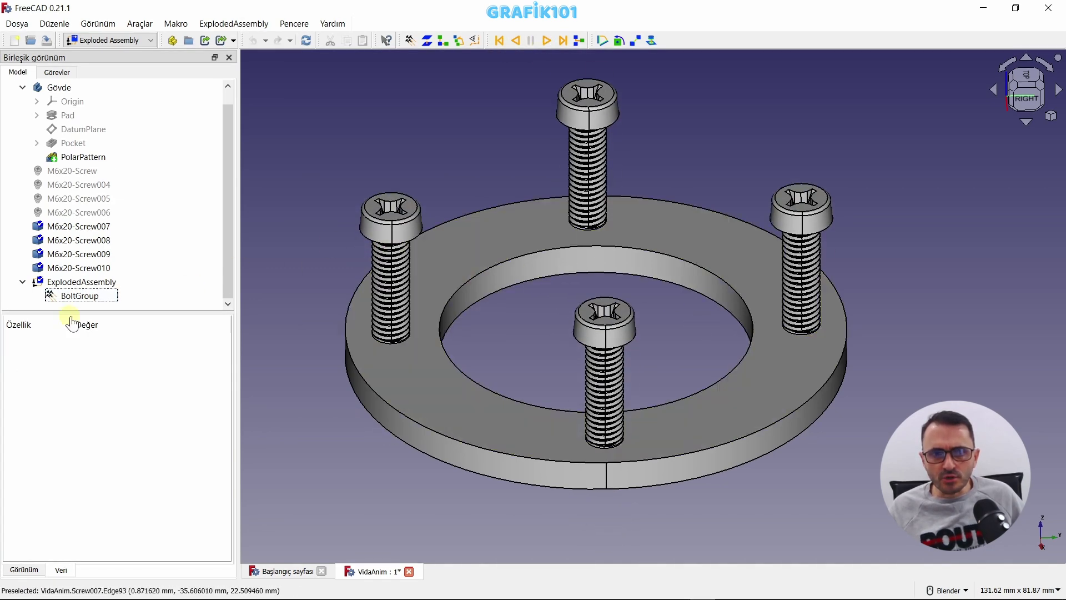
Set BoltGroup's Animation Steps to 150
click(75, 295)
click(113, 400)
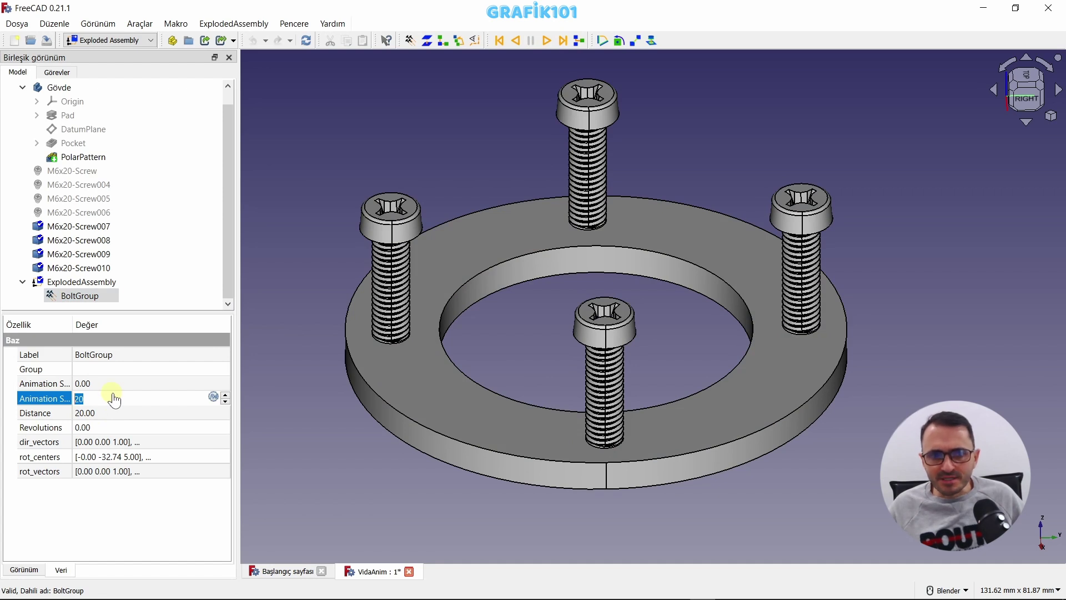
text(1)
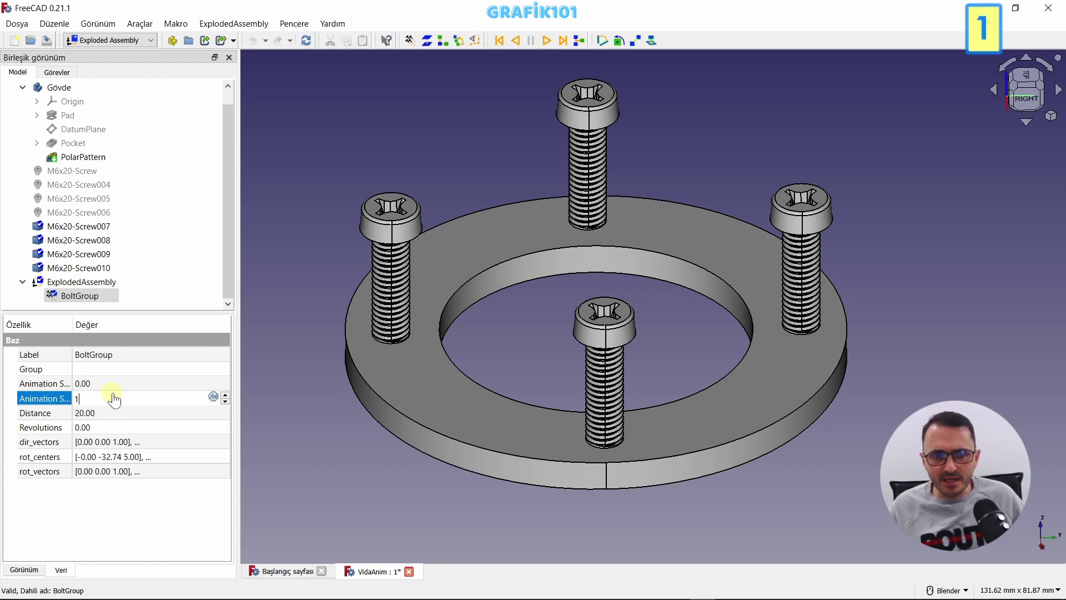
text(50)
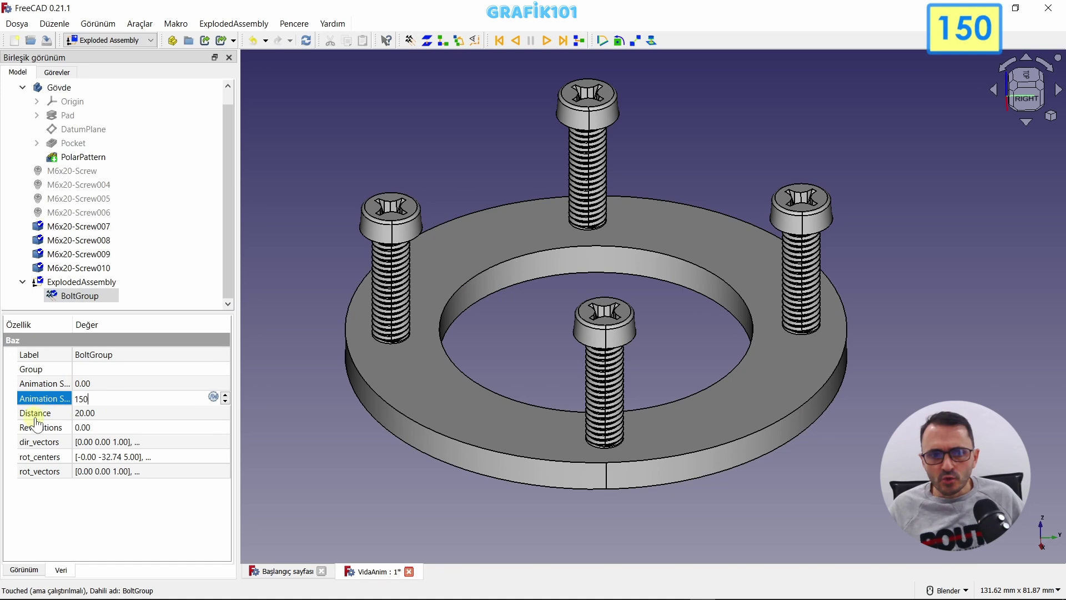
click(37, 424)
Replay the 150-step animation, send the screws back into the ring, and reselect BoltGroup
click(546, 41)
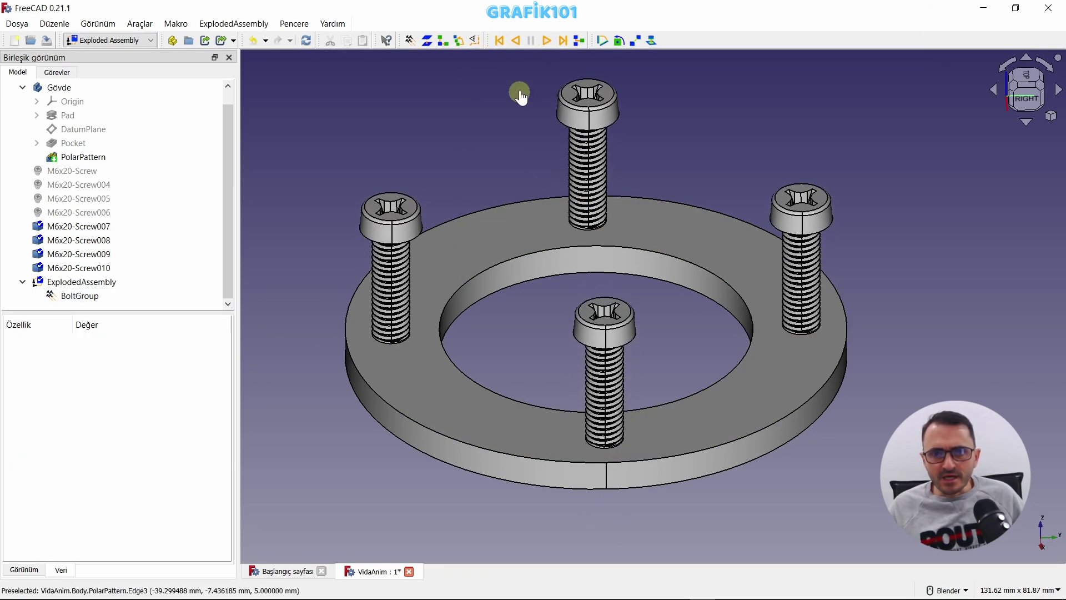
click(499, 41)
click(548, 45)
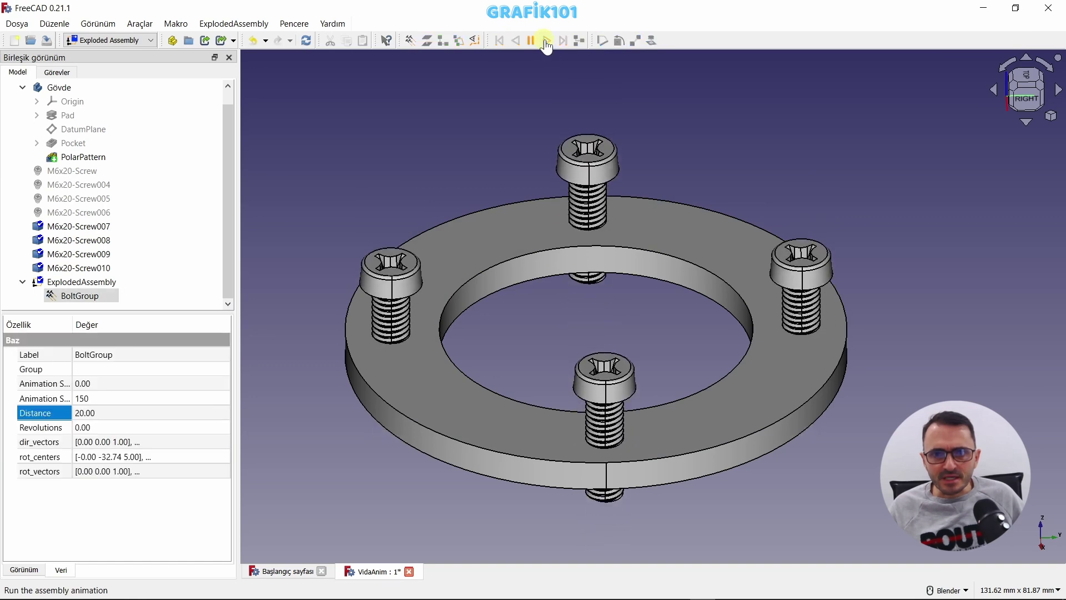
click(501, 41)
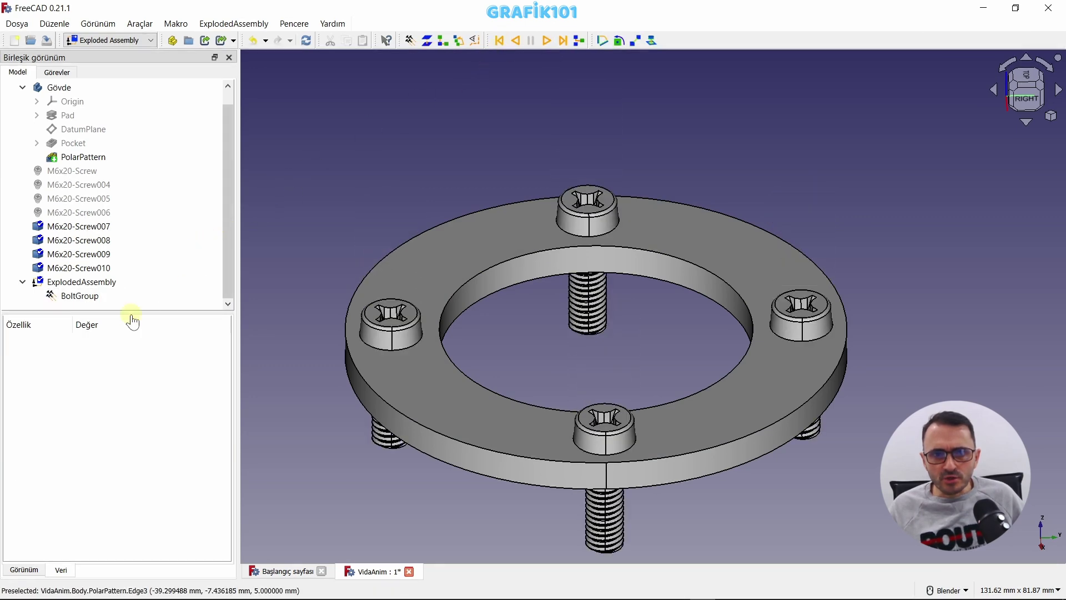
click(75, 296)
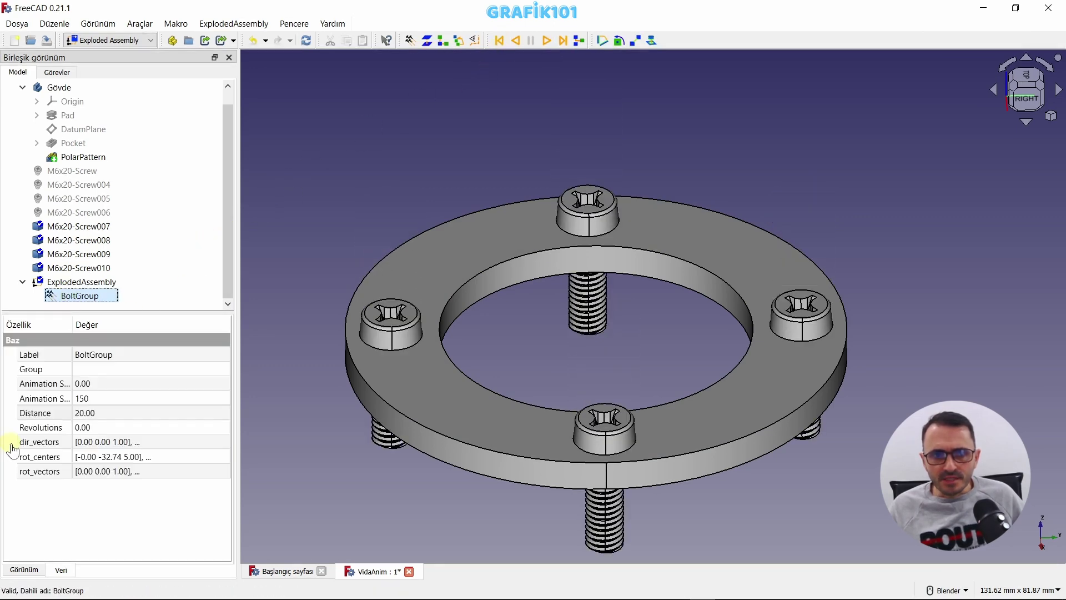
Set BoltGroup's Revolutions to 1 and replay the animation with the screws rotating
click(96, 429)
text(1)
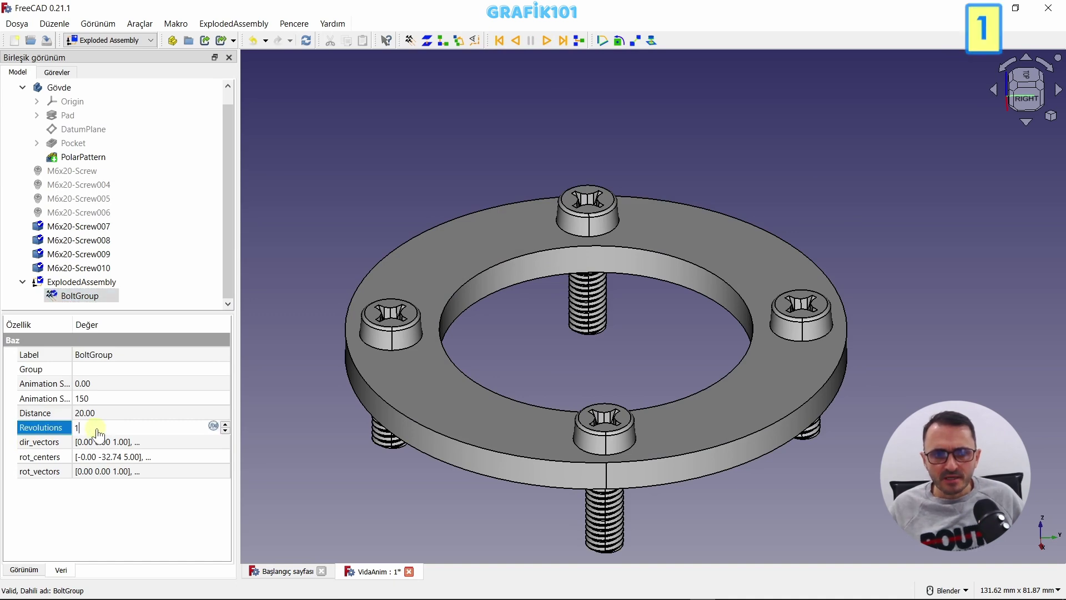
click(38, 413)
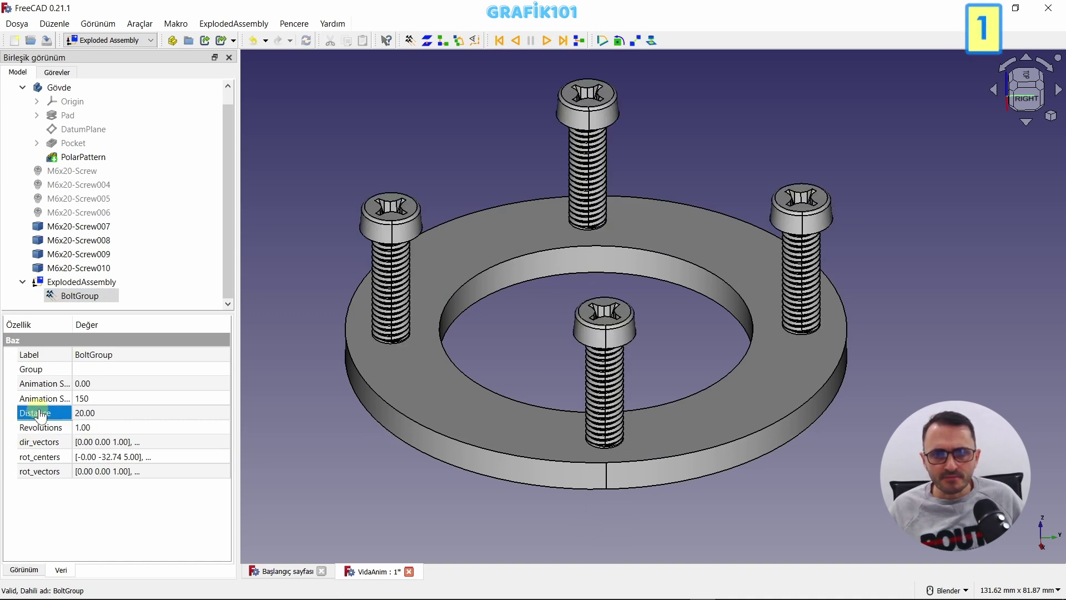
click(500, 41)
click(547, 40)
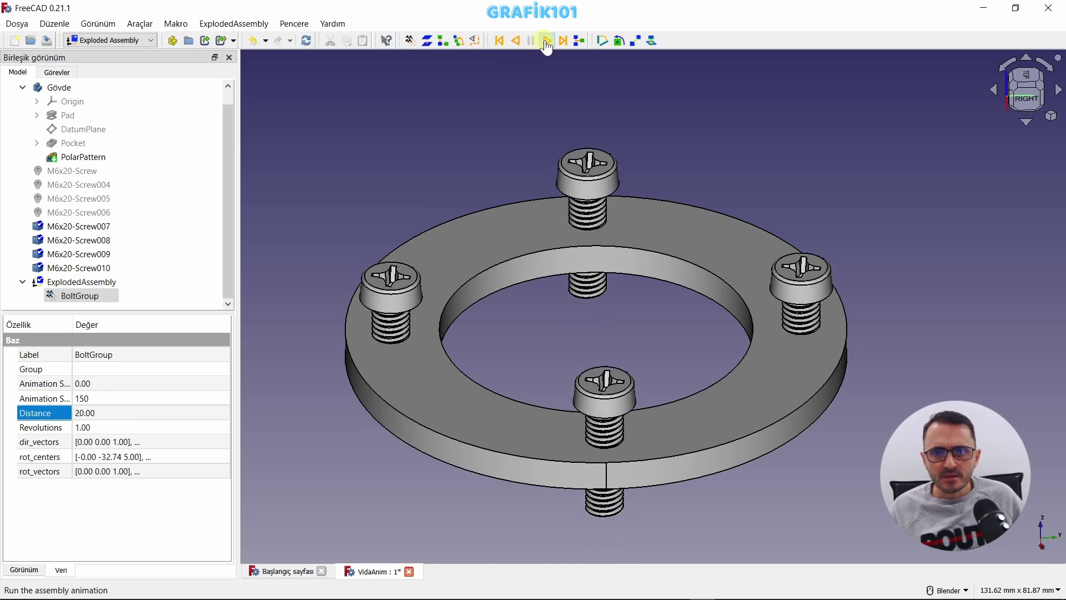
click(499, 40)
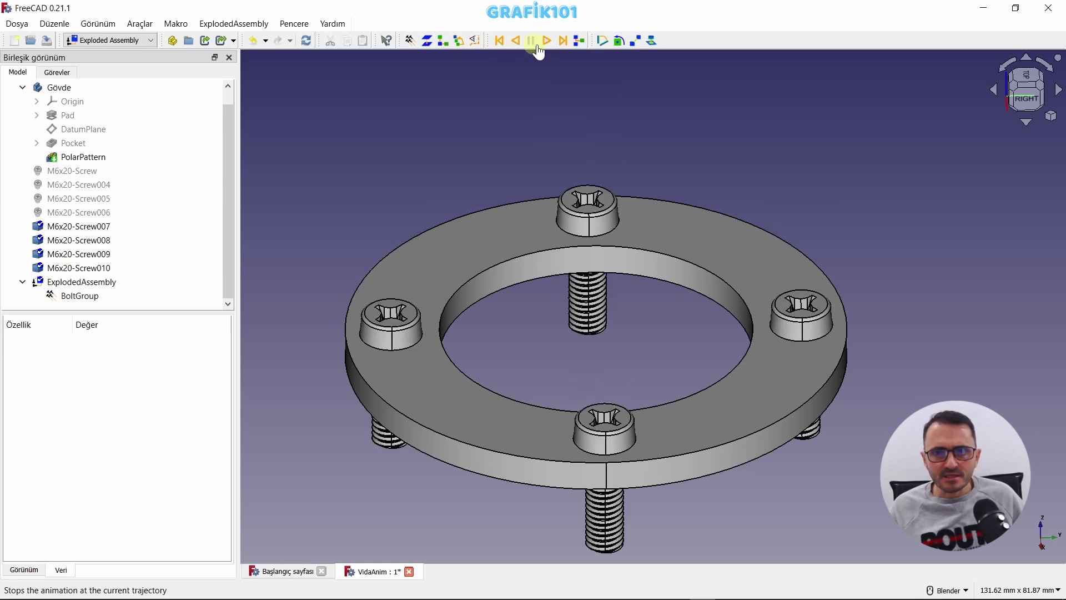
click(547, 41)
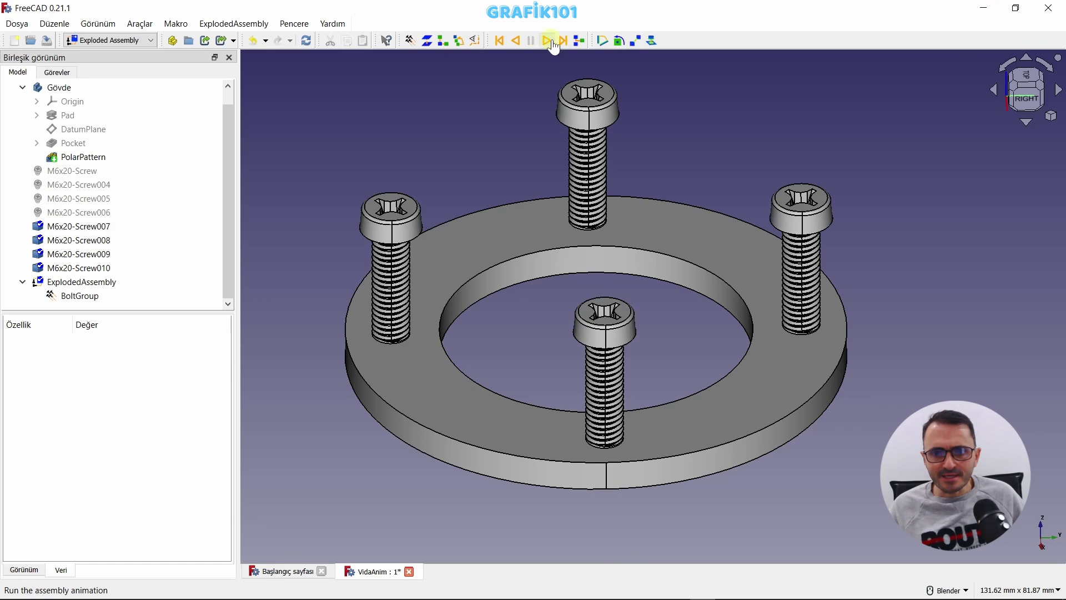
Play the animation forward and in reverse from a recentred top-down view, then reselect BoltGroup
scroll(672, 294, up, 2)
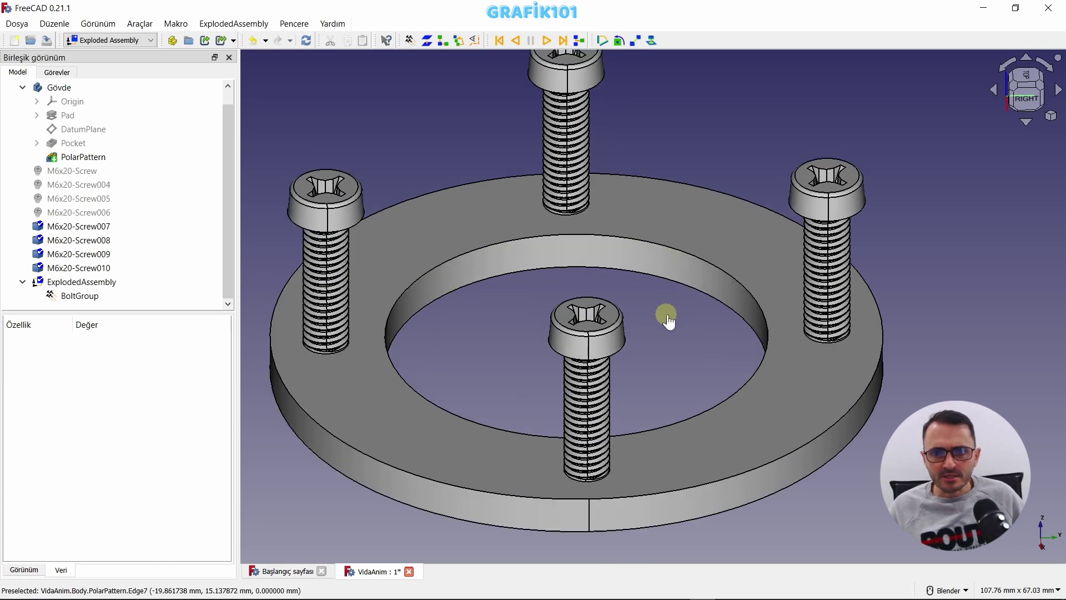
shift+middle_drag(668, 321, 702, 357)
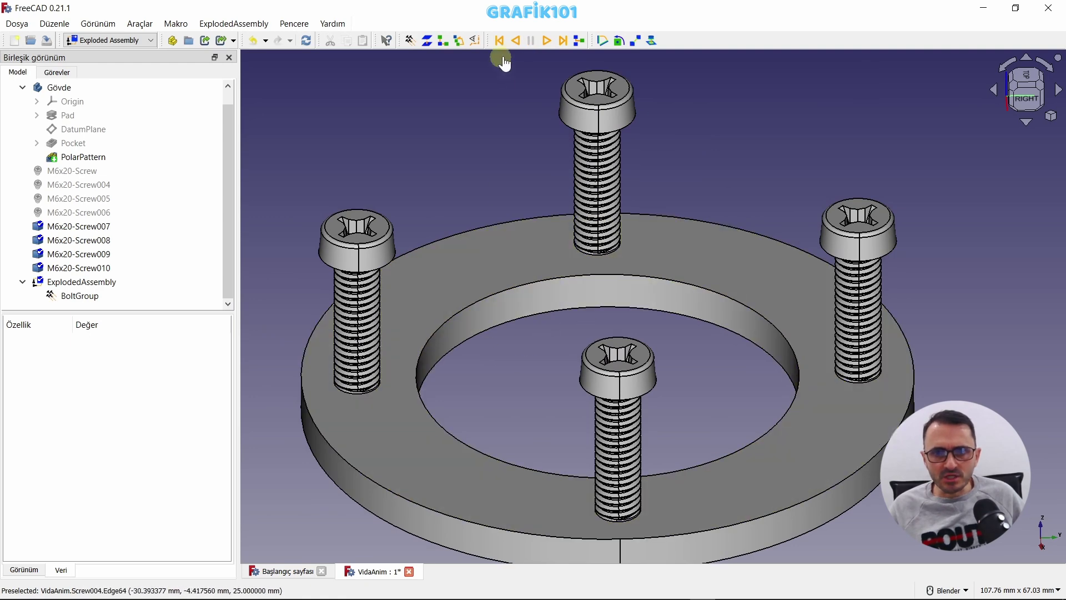
click(516, 40)
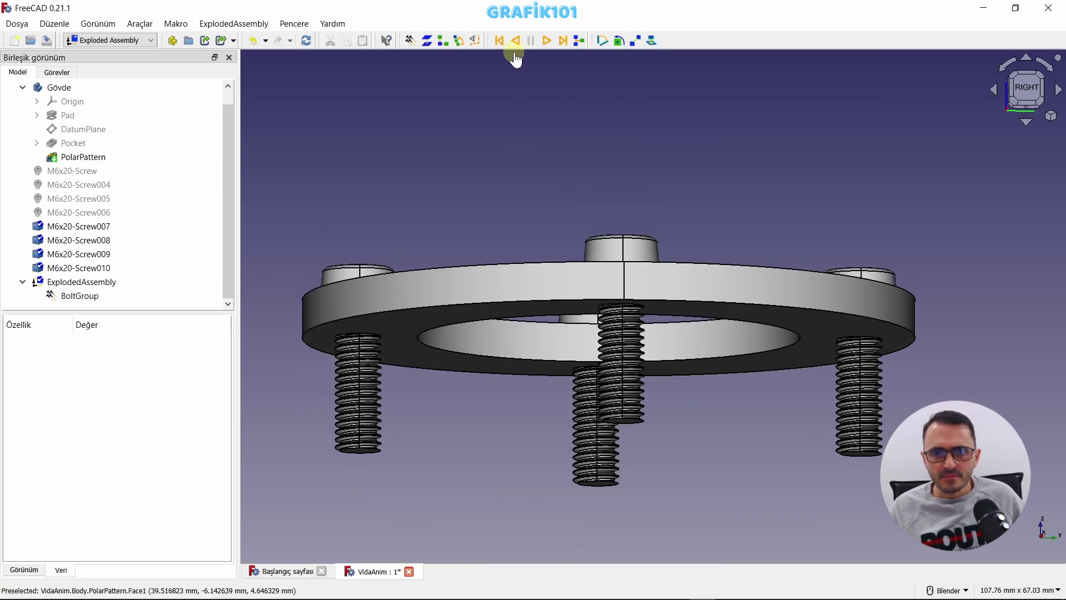
click(515, 41)
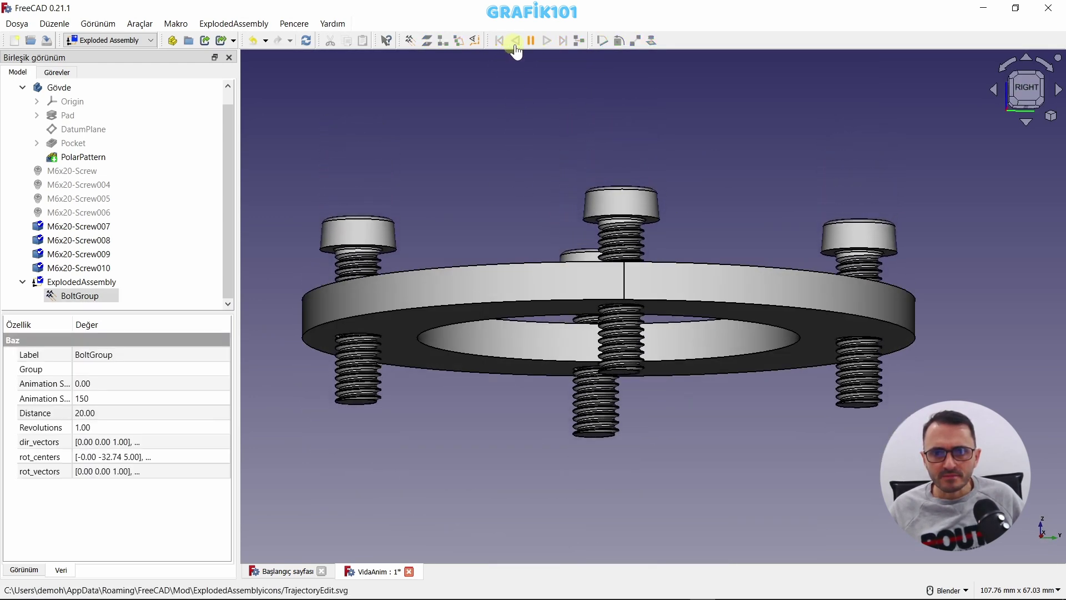
middle_drag(773, 107, 746, 186)
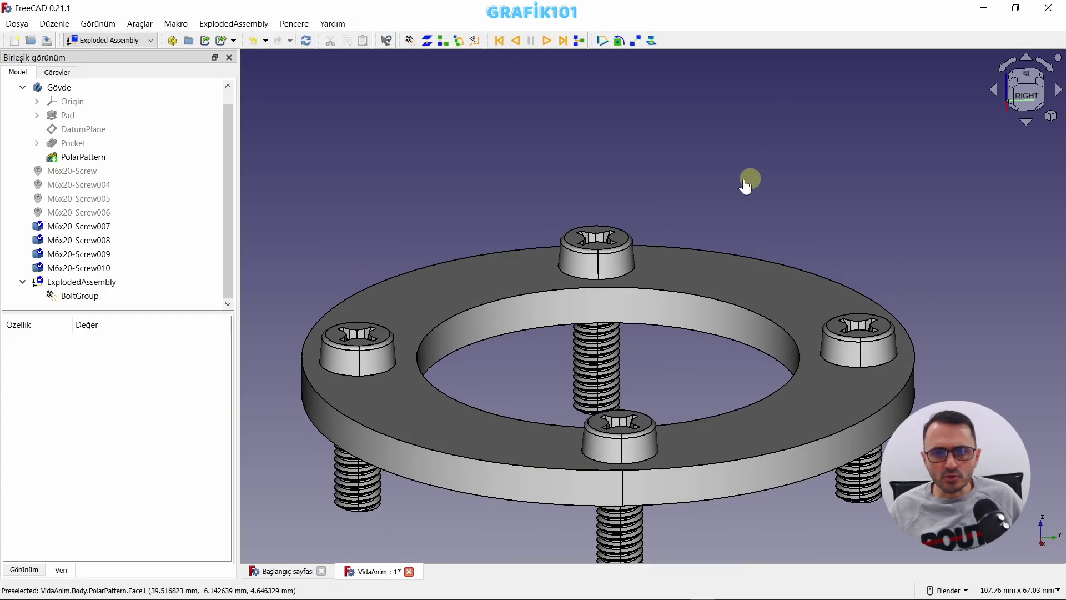
click(79, 296)
Change BoltGroup's Animation Steps to 250 and replay the animation from the Right view
click(106, 400)
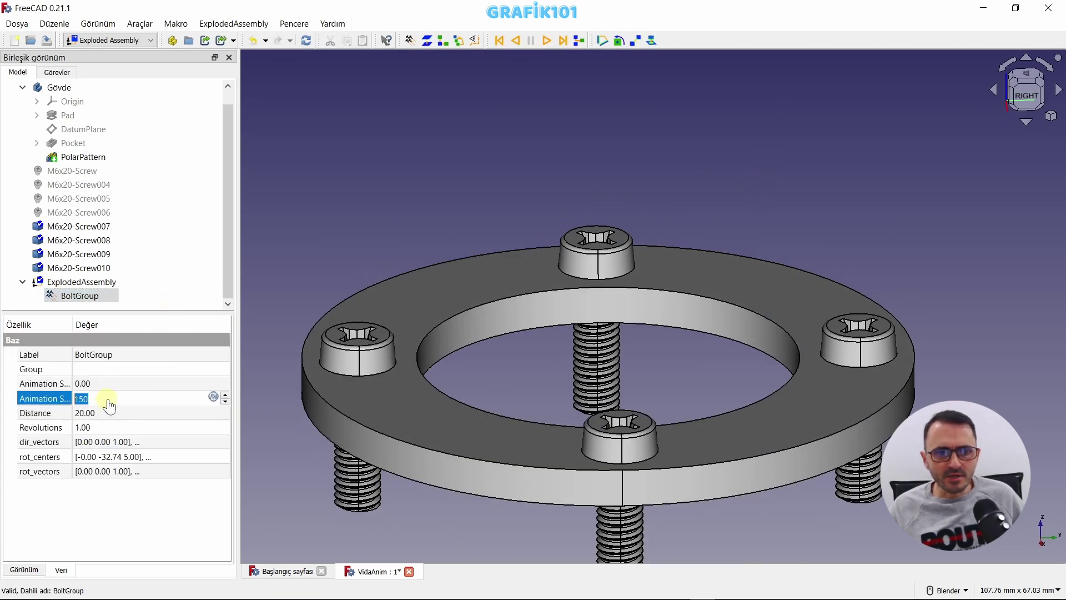
text(2)
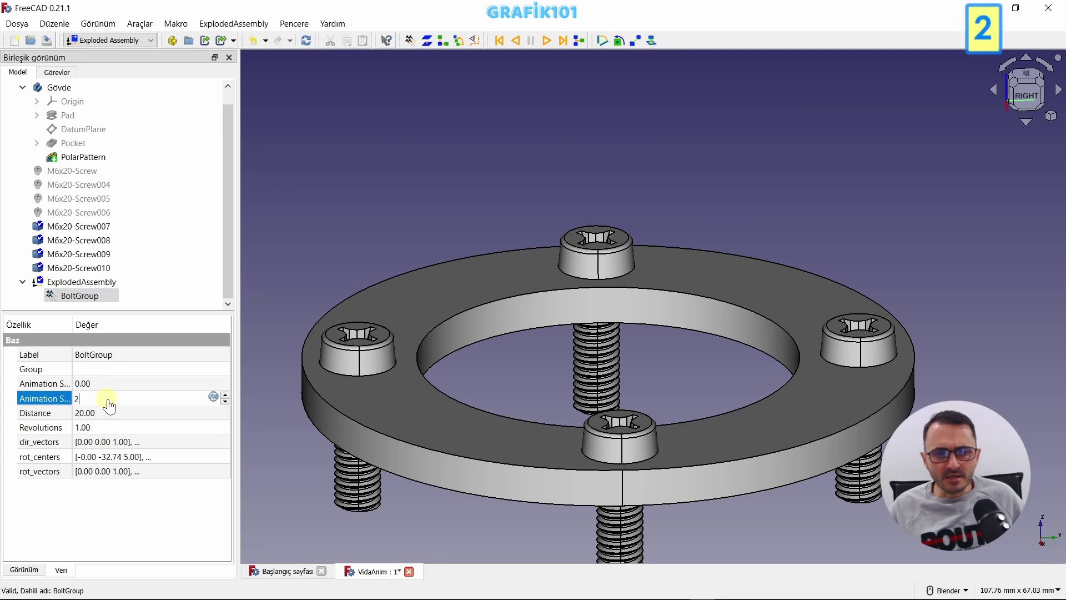
text(50)
key(Return)
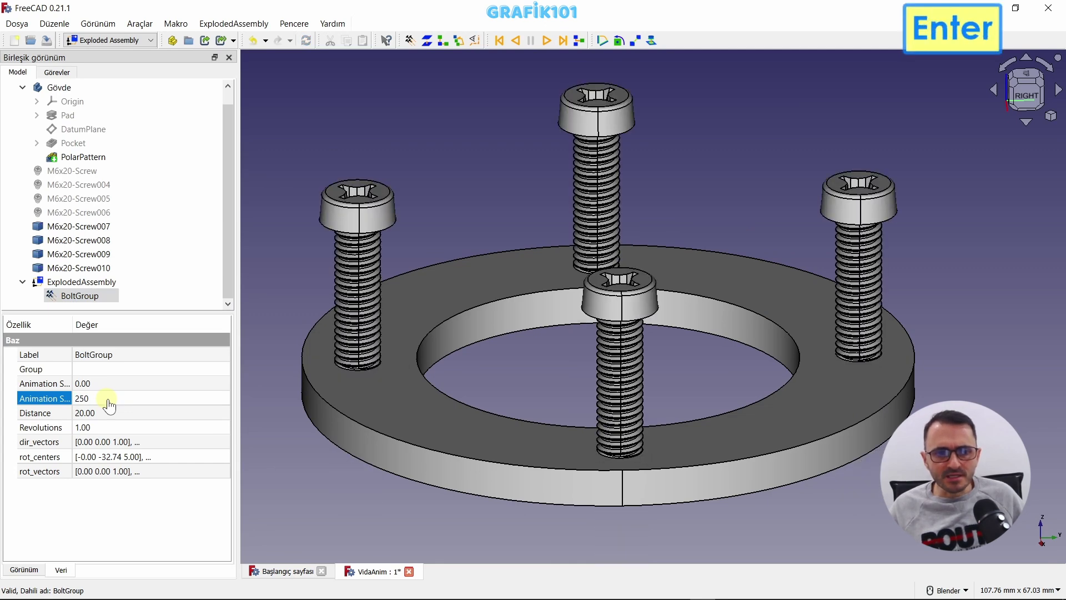
click(517, 41)
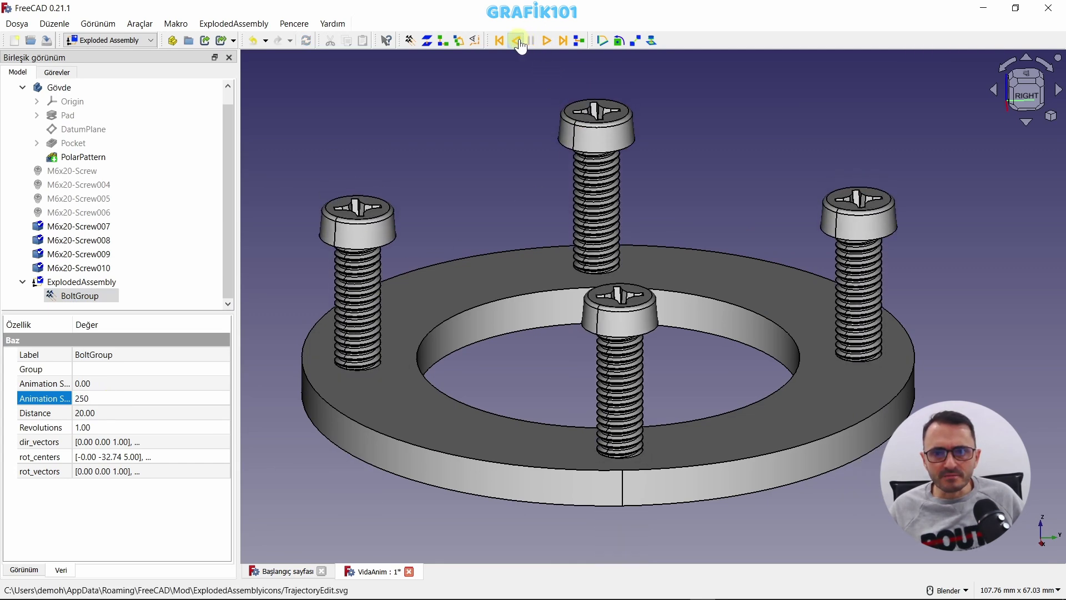
key(3)
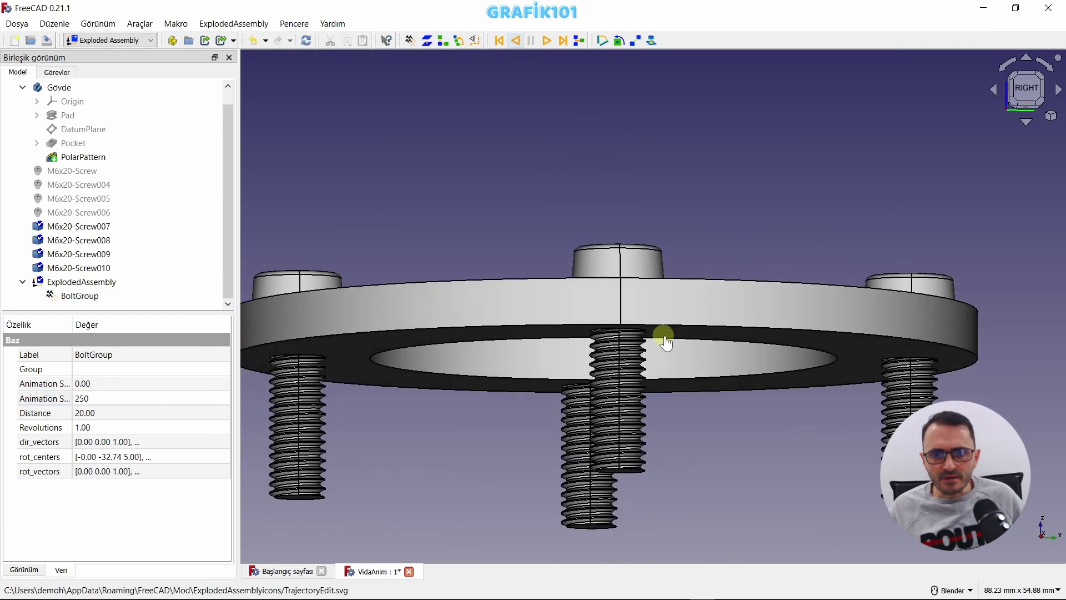
middle_drag(697, 381, 698, 393)
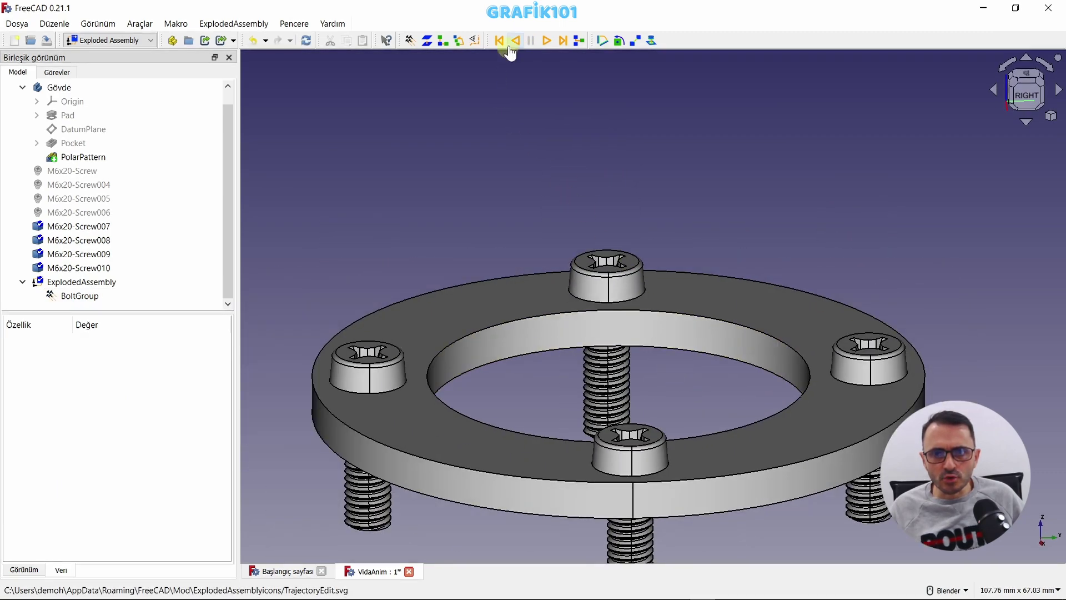
click(546, 41)
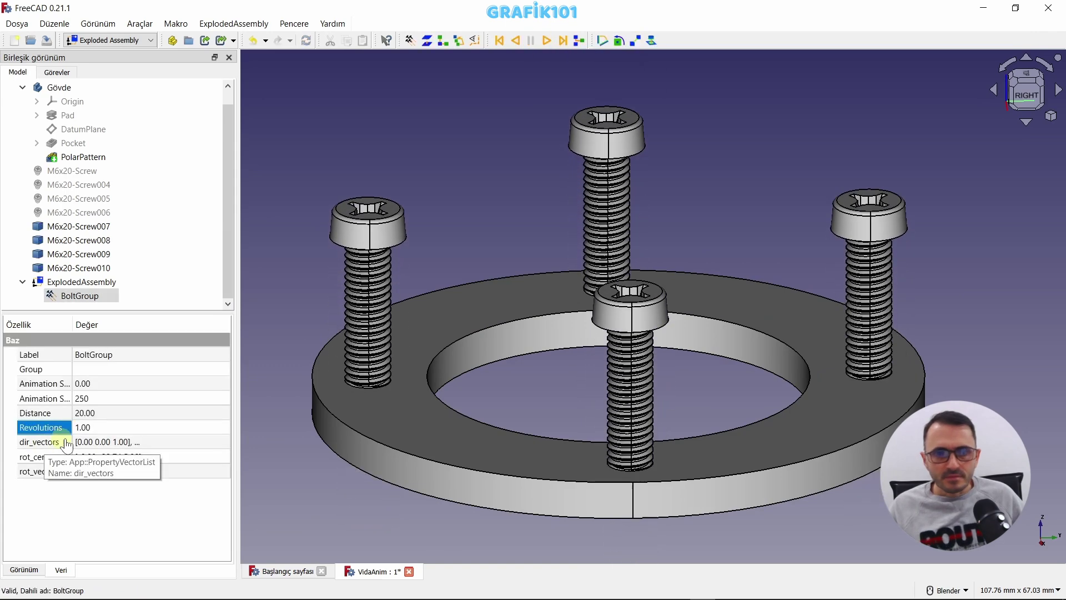
Set BoltGroup's Revolutions to 5 and replay the screws sinking into the ring
double_click(96, 434)
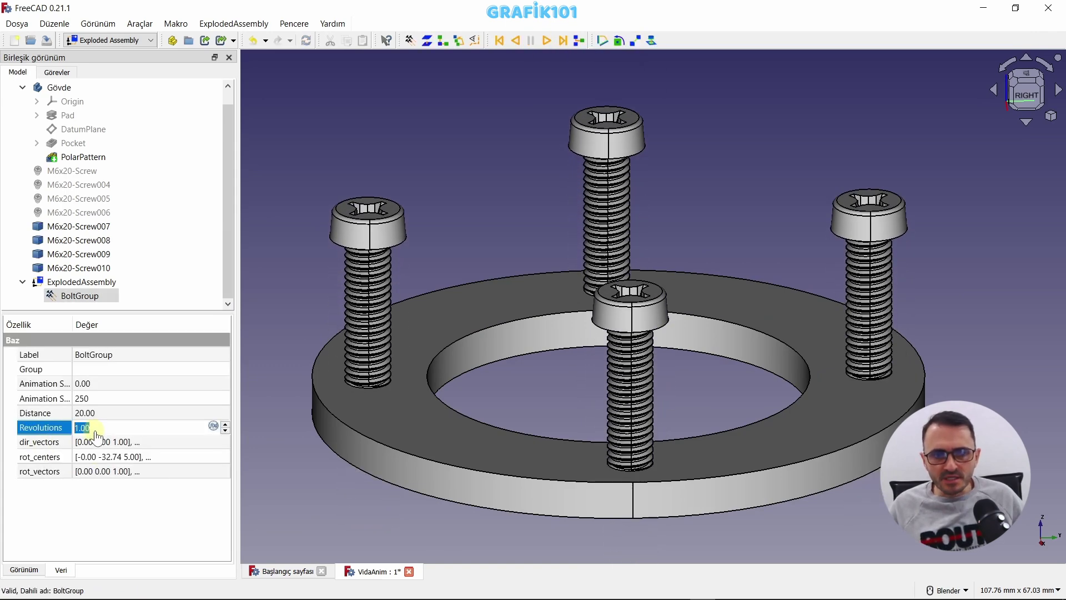
text(5)
click(87, 443)
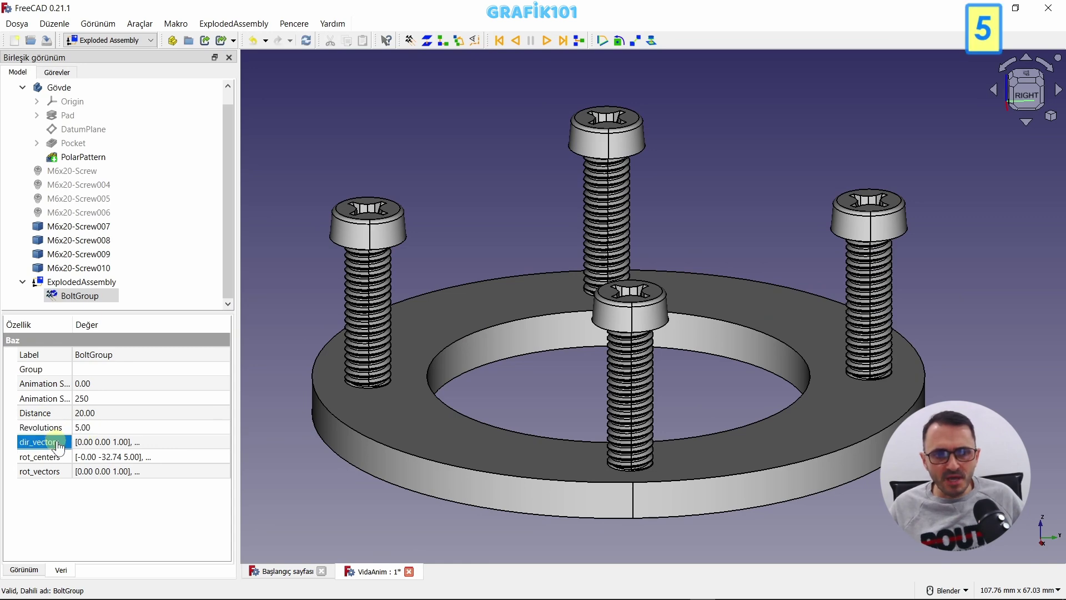
click(548, 40)
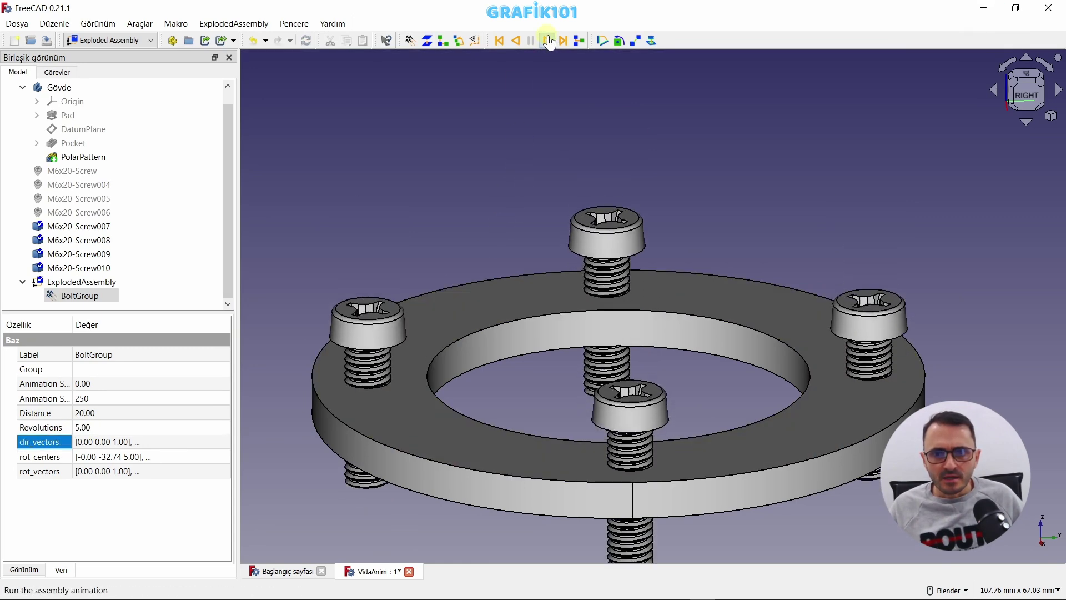
middle_drag(555, 83, 622, 279)
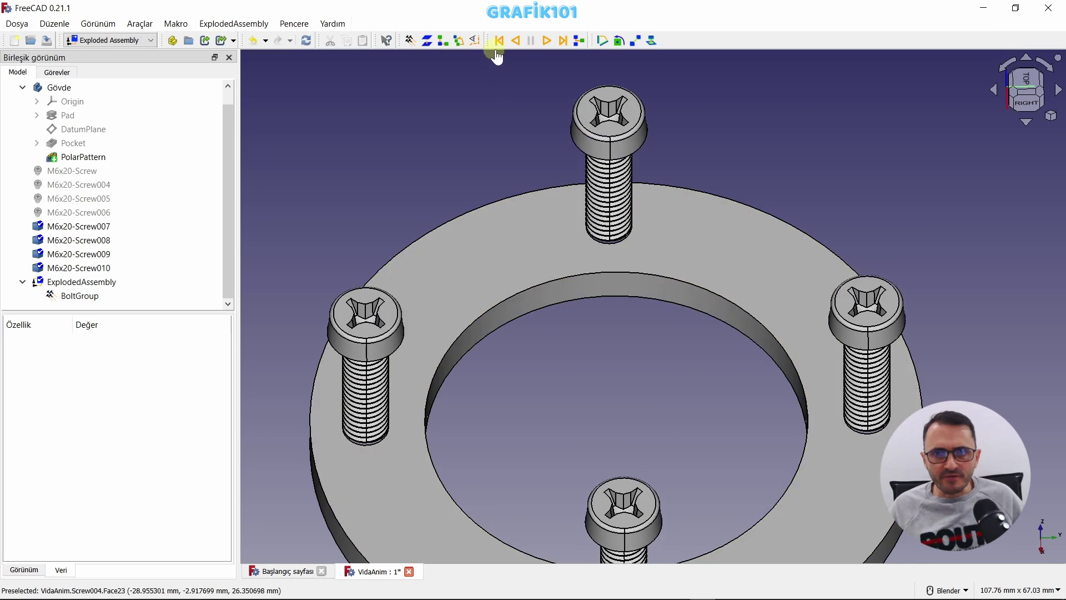
click(516, 40)
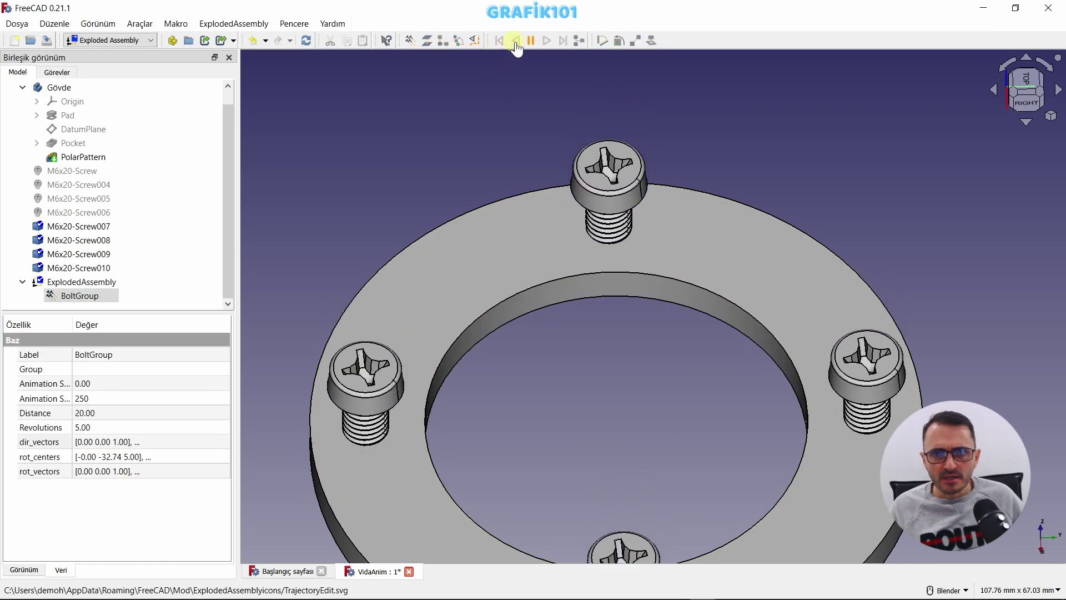
Reselect BoltGroup and change its Revolutions to 0.20
click(341, 231)
click(84, 296)
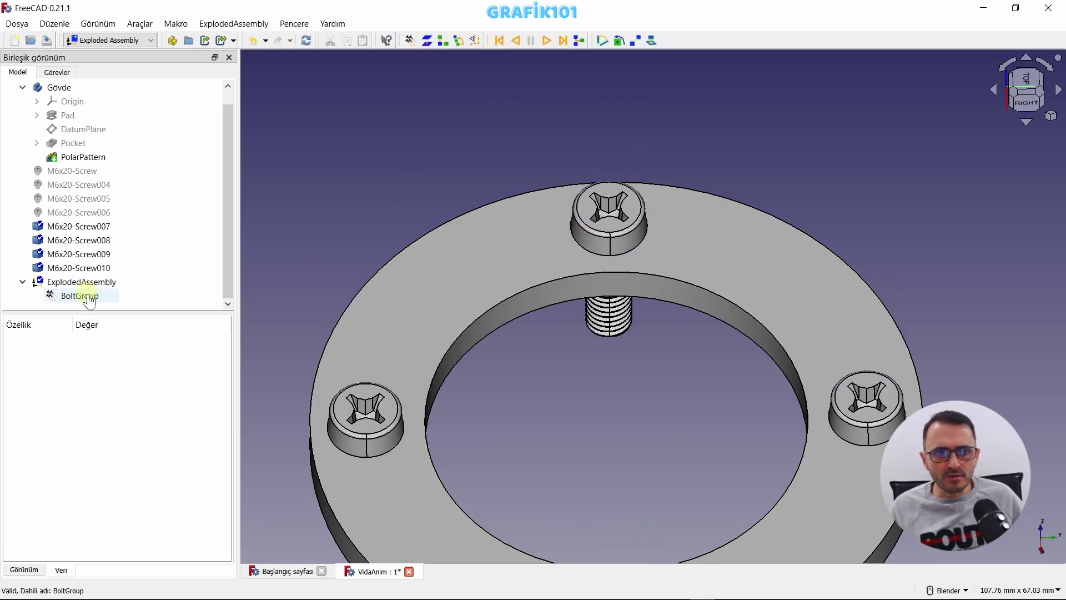
click(112, 427)
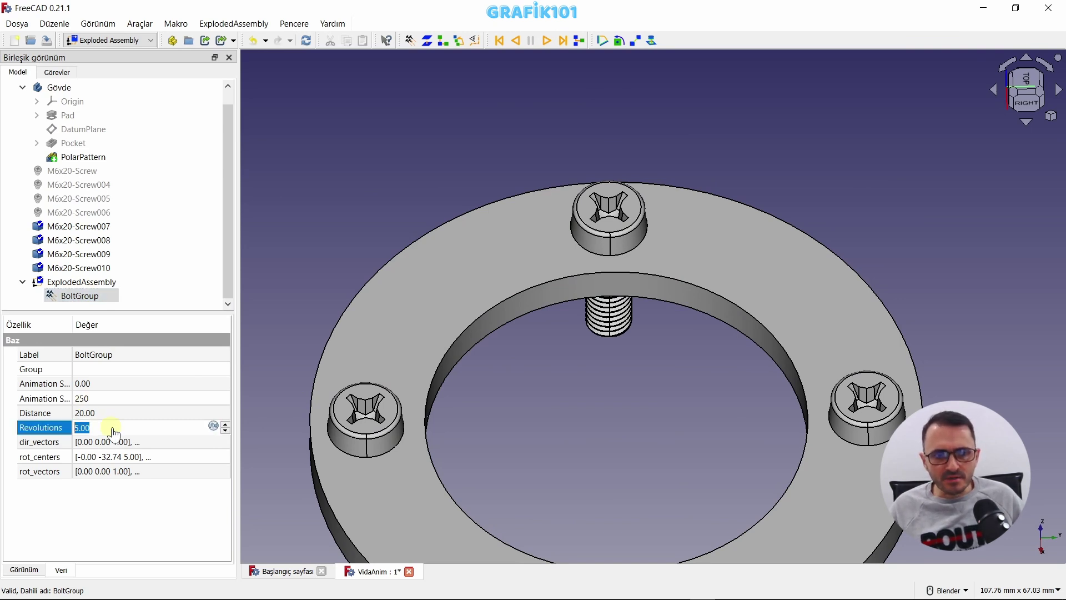
key(BackSpace)
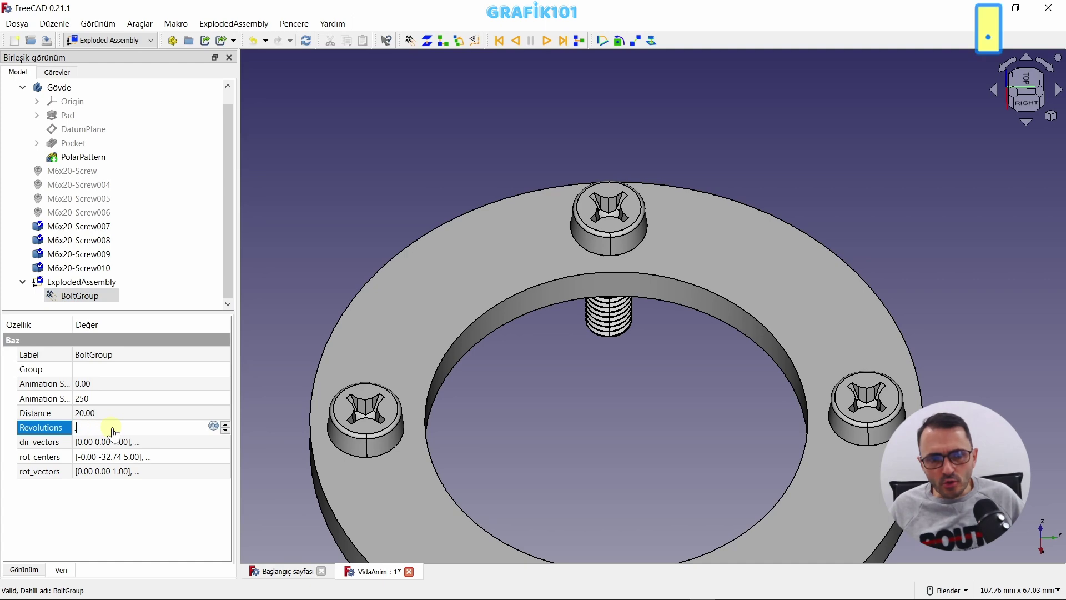
text(.2)
key(Return)
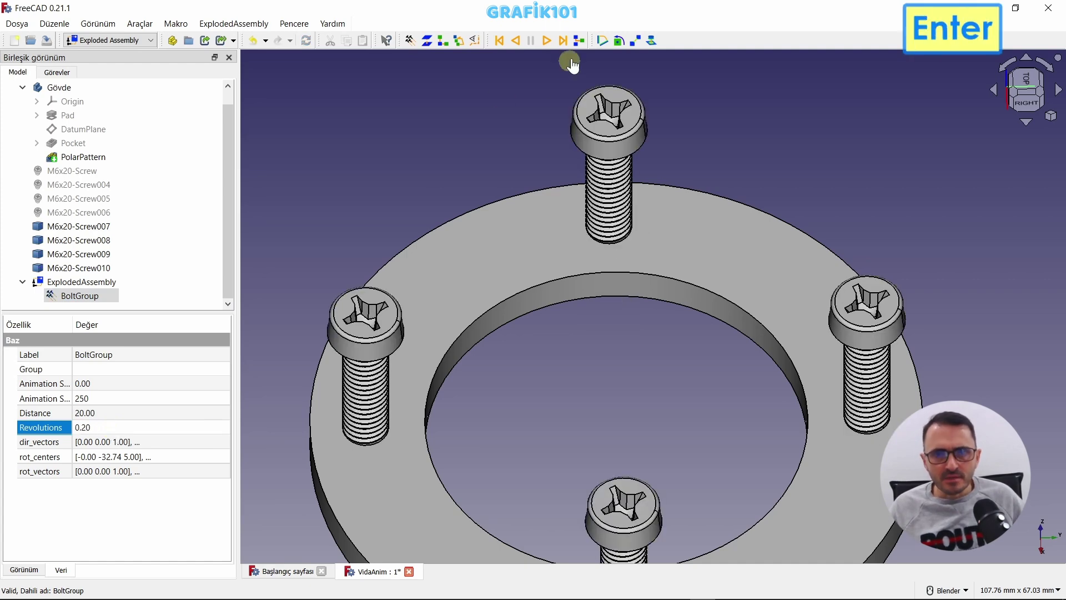
Replay the 0.20-revolution animation, lowering the four screws into the ring
click(547, 40)
scroll(606, 300, down, 2)
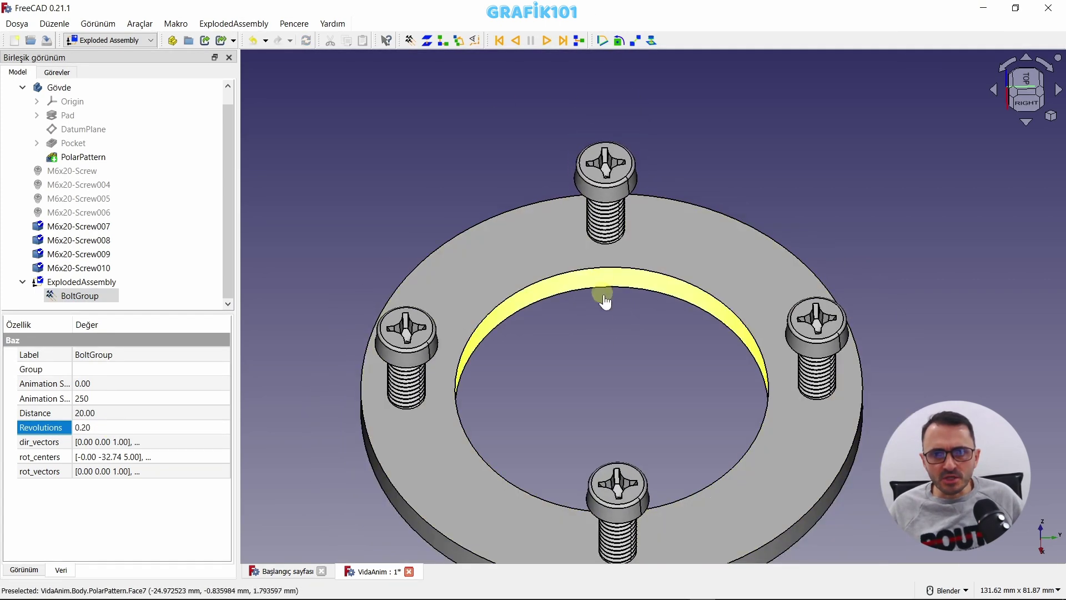
click(606, 342)
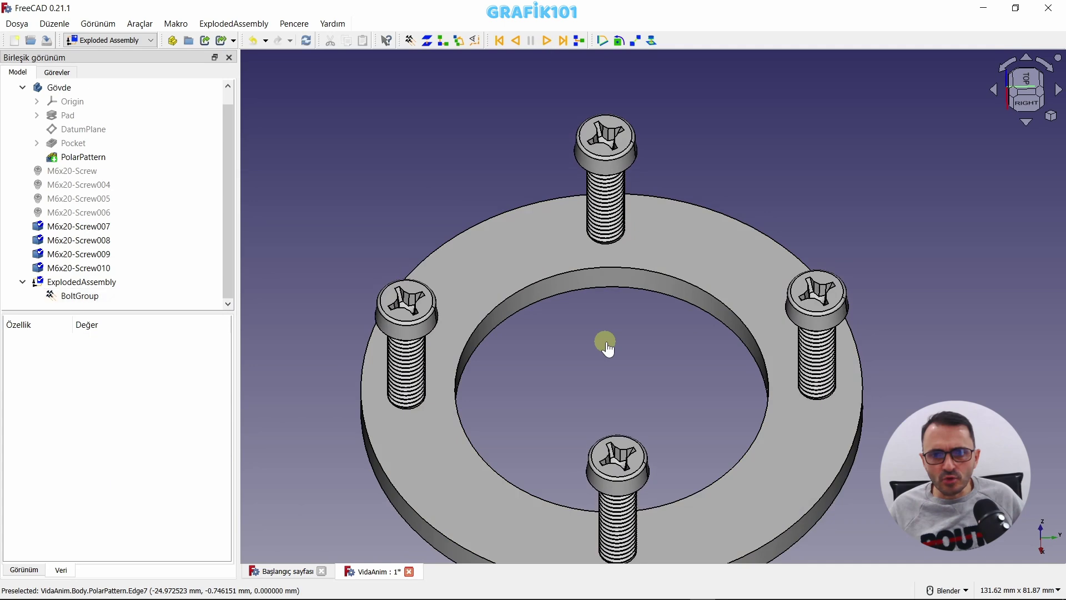
click(500, 40)
middle_drag(527, 167, 538, 269)
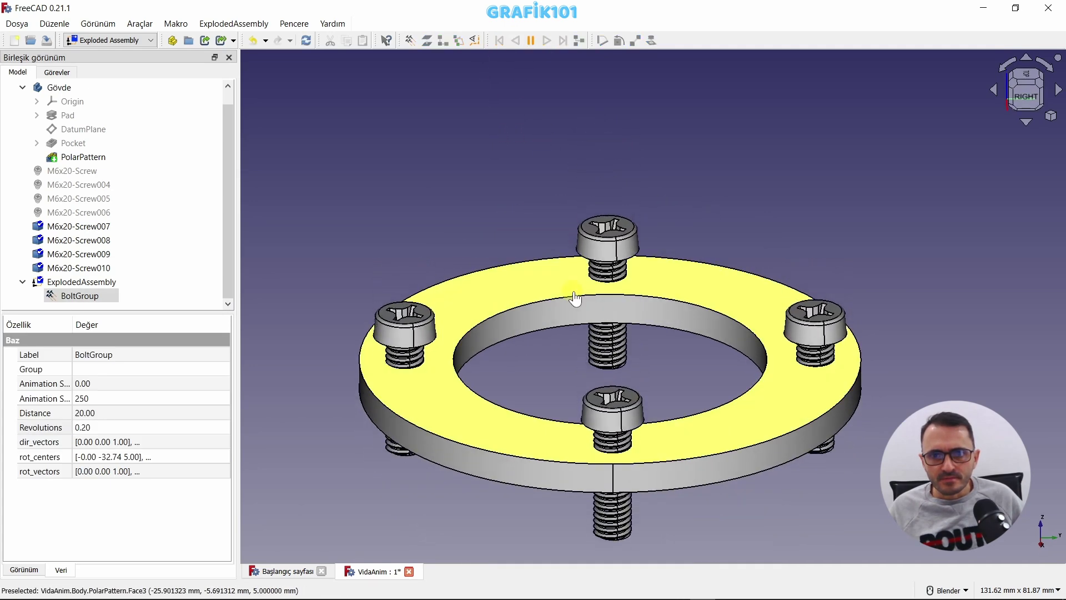